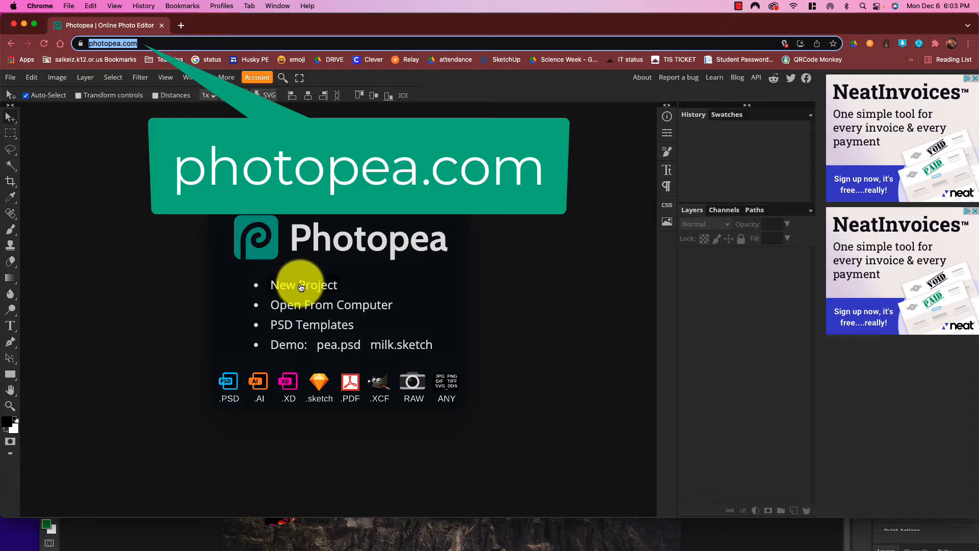
Start a new project named Puppet Restaurant, with a width of 6 inches and a height of 4 inches
left_click(299, 282)
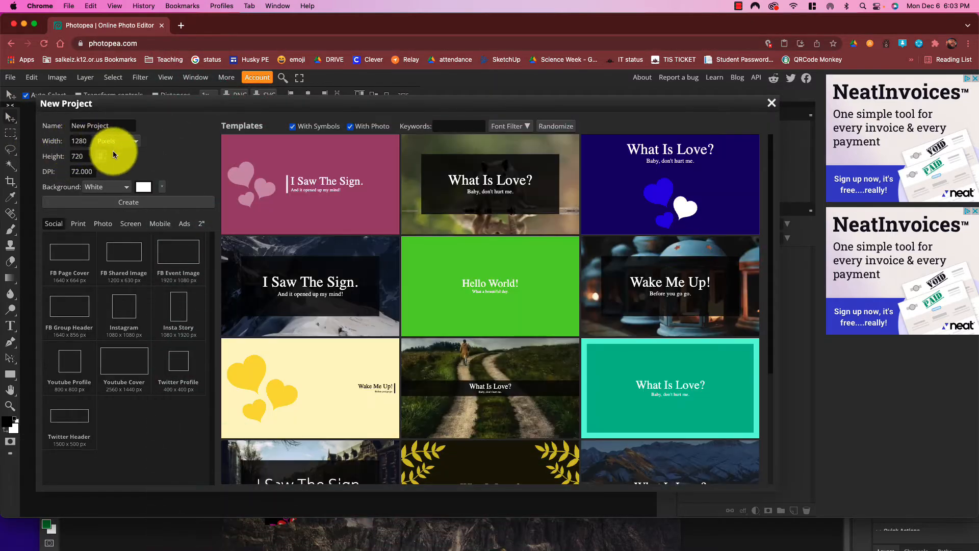
left_click_drag(114, 127, 59, 125)
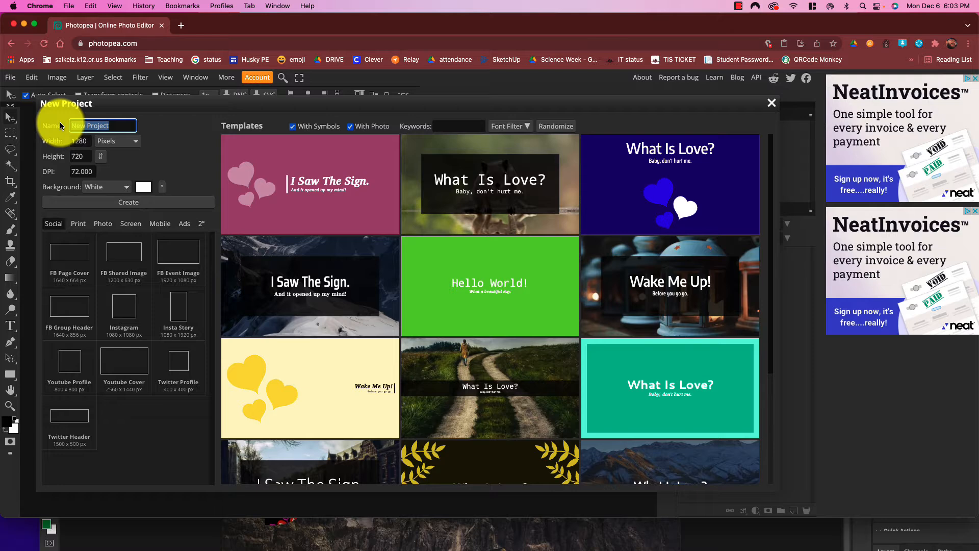
type("Puppet Restaurant")
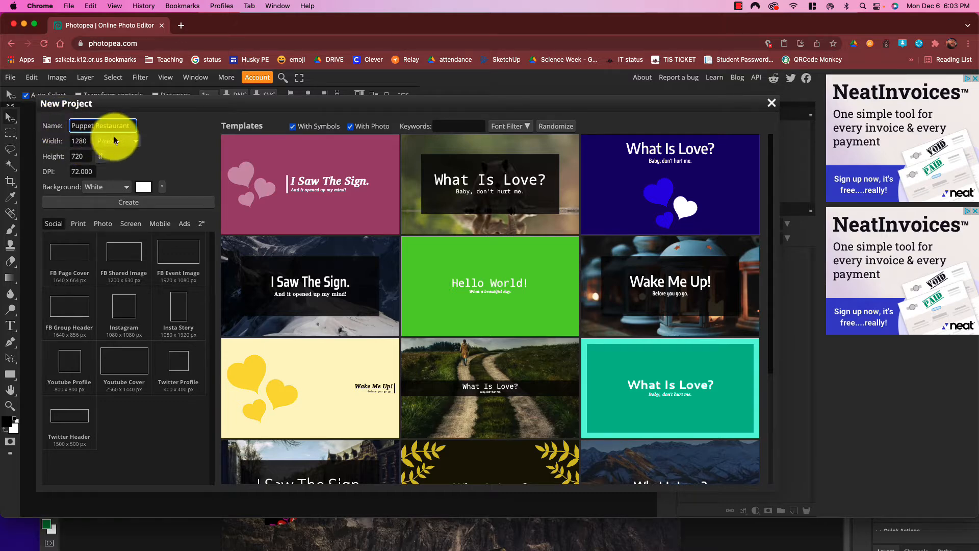
left_click(115, 141)
left_click(123, 172)
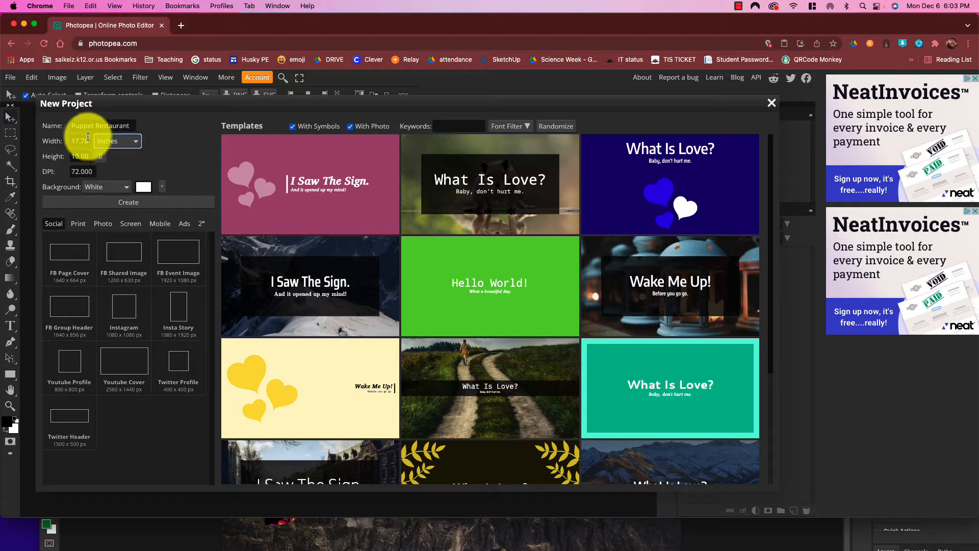
double_click(78, 138)
type("6")
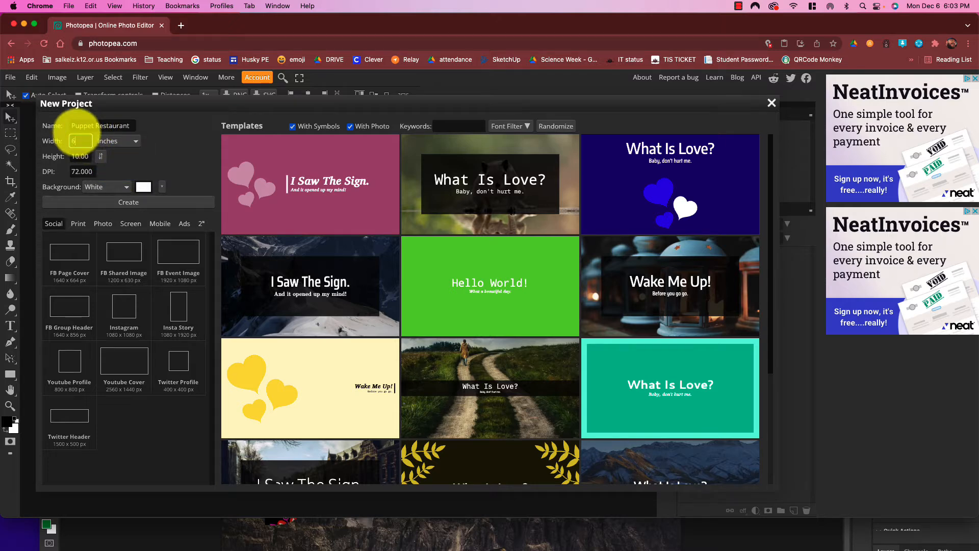
double_click(76, 156)
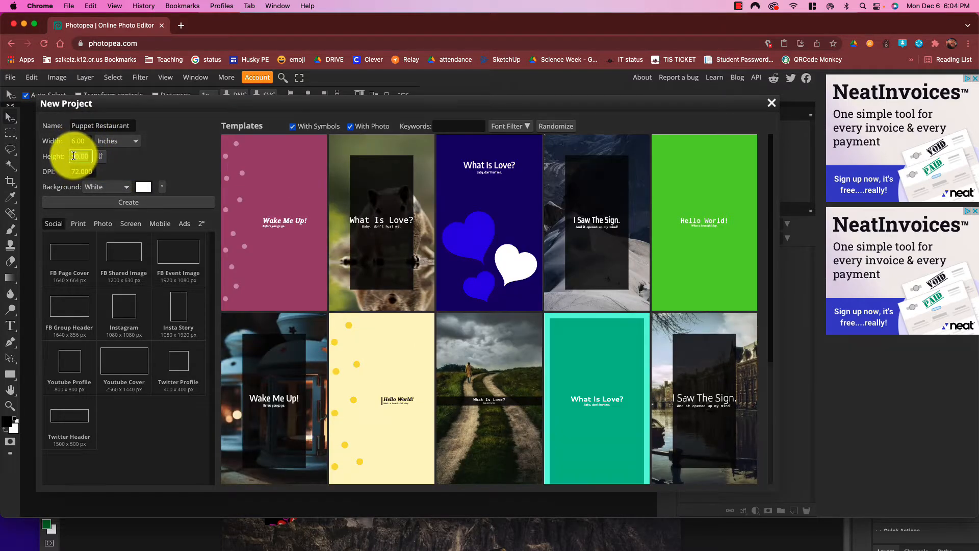
type("4")
Set the new project's resolution to 150 DPI and its background to Transparent, and create the document
double_click(81, 172)
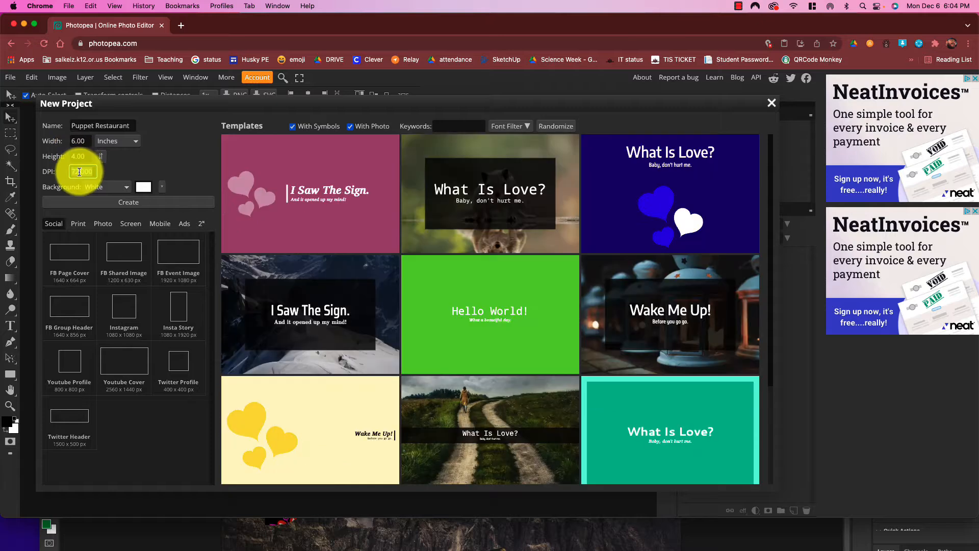
type("150")
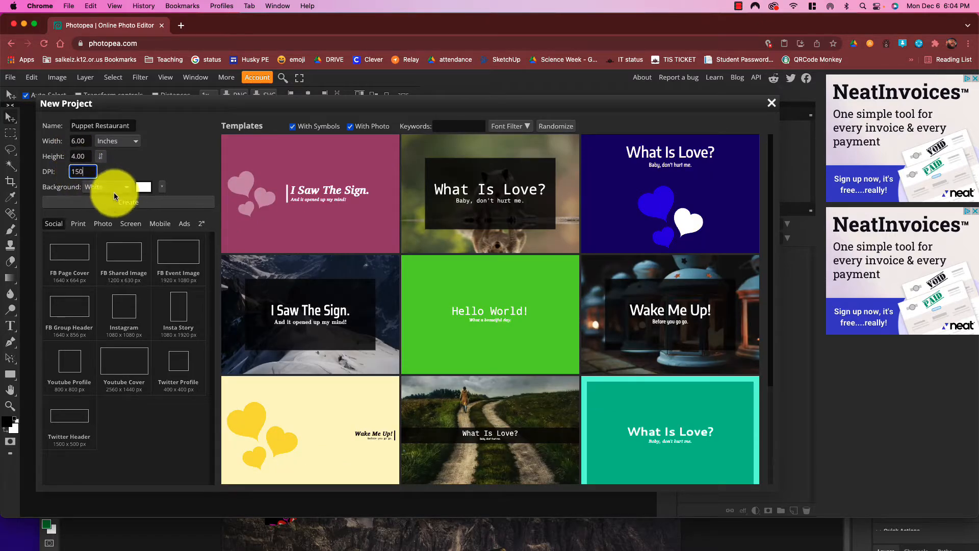
left_click(123, 188)
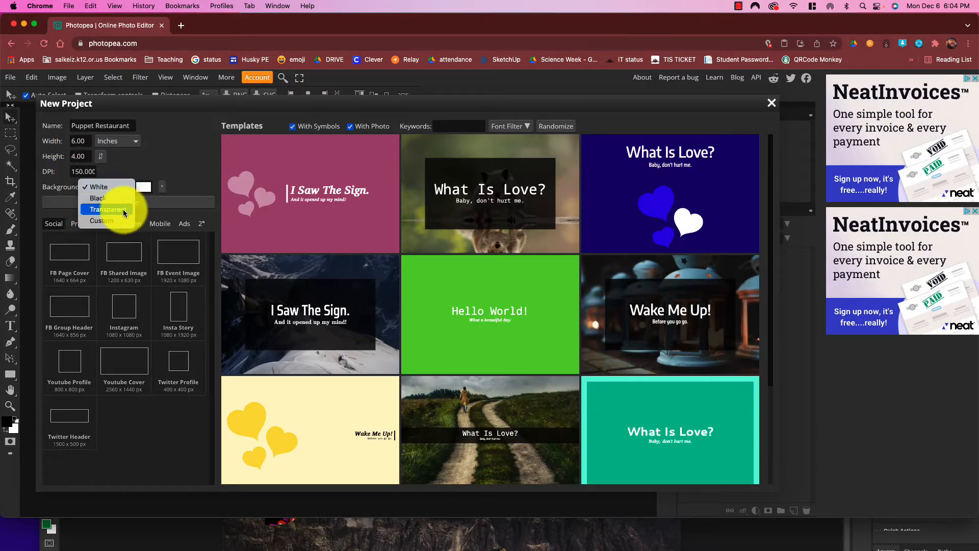
left_click(123, 213)
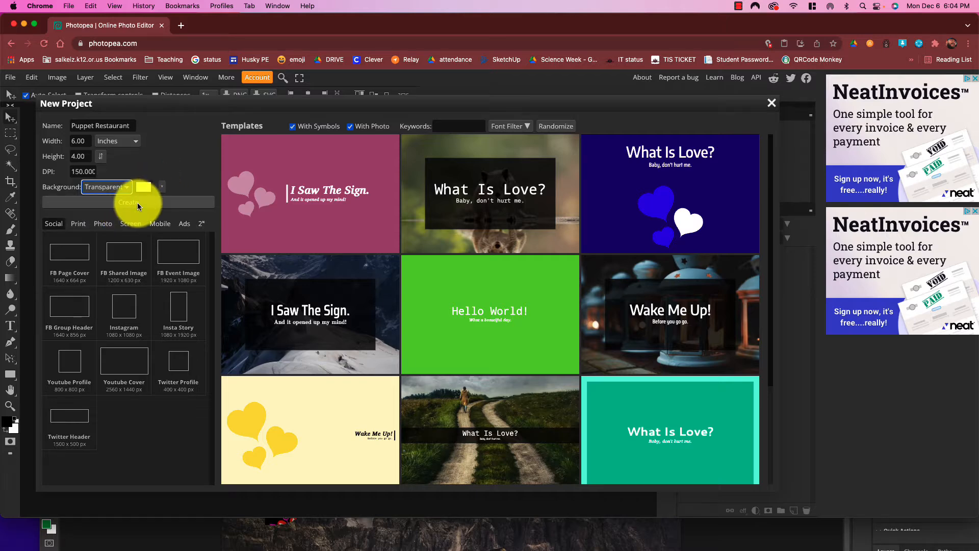
left_click(137, 202)
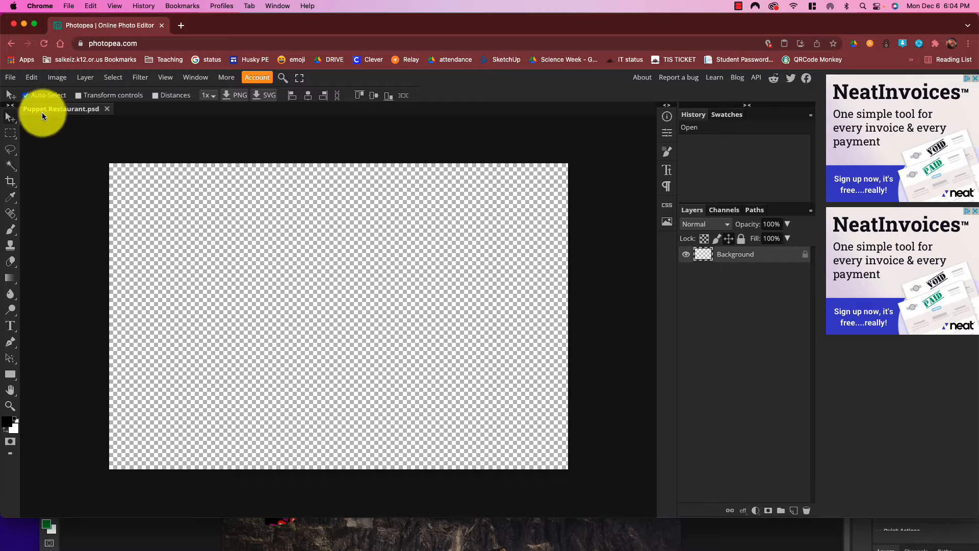
Open Hamburger.png, Puppet.jpeg and Restaurant.jpeg together from the lesson folder
left_click(15, 78)
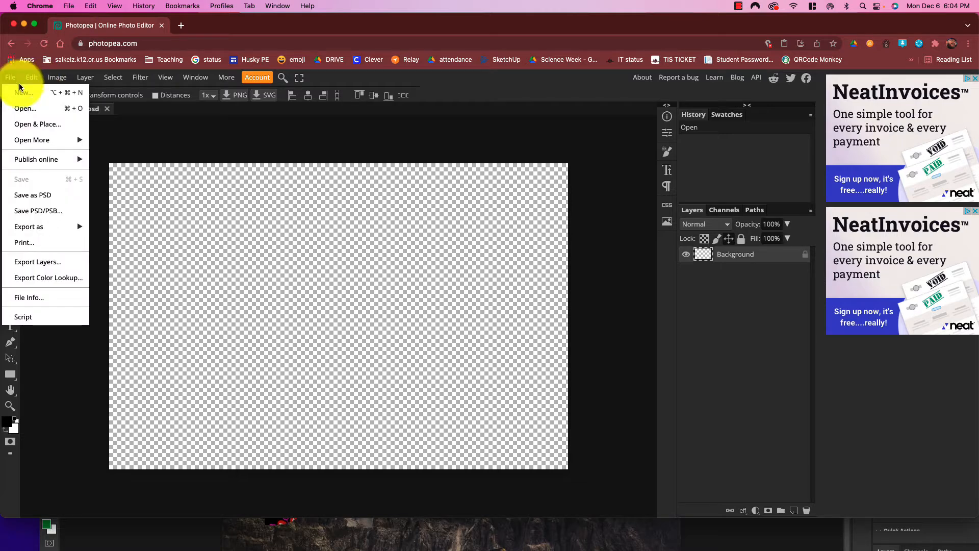
left_click(30, 109)
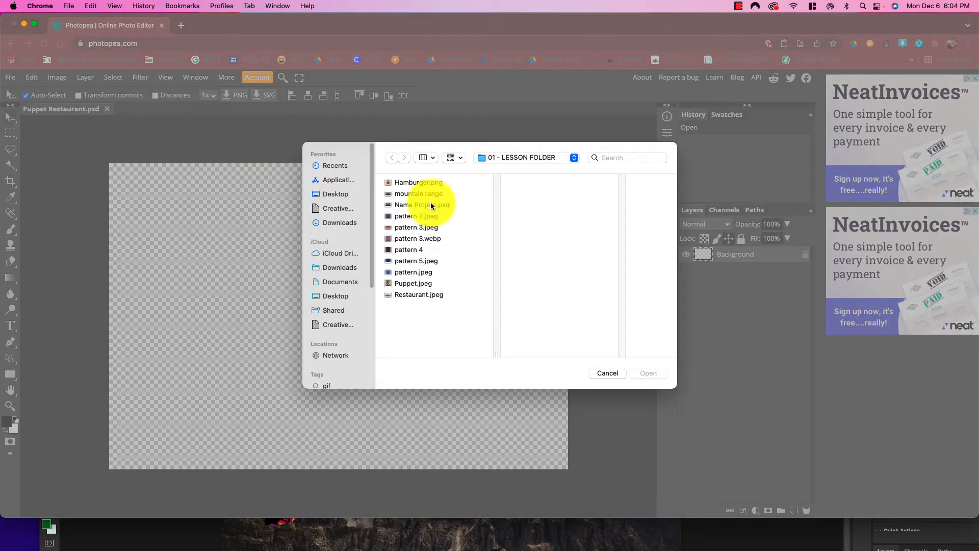
left_click(413, 182)
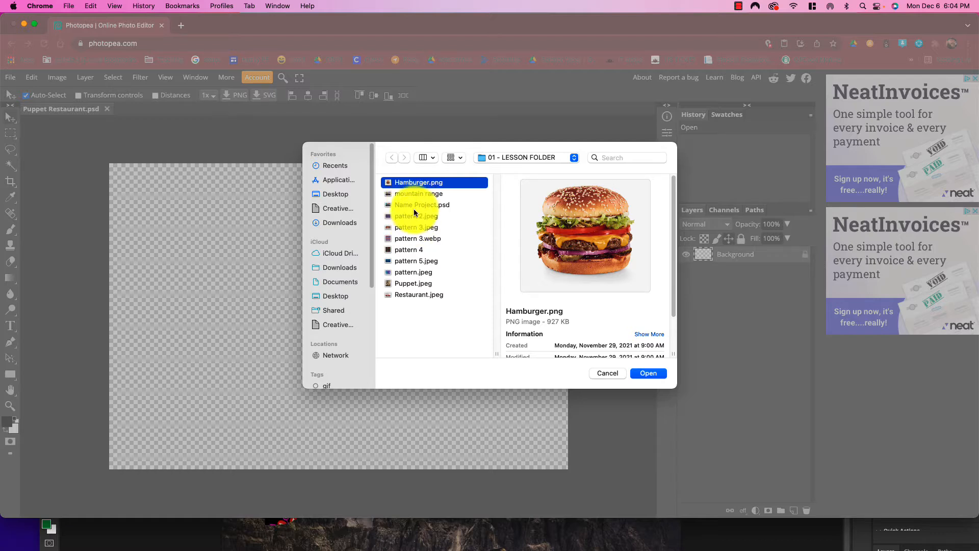
left_click(407, 284, "super")
left_click(408, 293, "super")
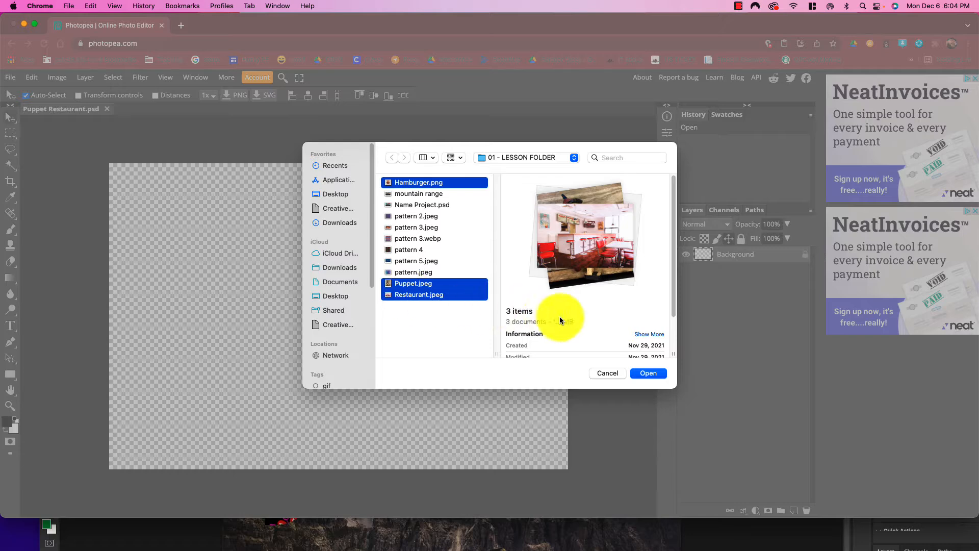
left_click(649, 374)
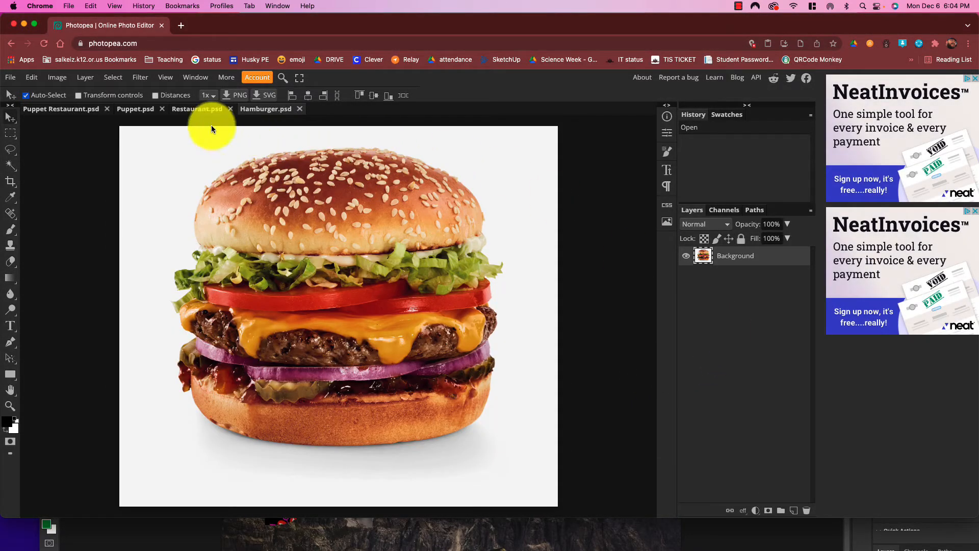
Look through the opened Puppet, Restaurant and Hamburger documents and return to the Puppet Restaurant document
left_click(129, 109)
left_click(193, 110)
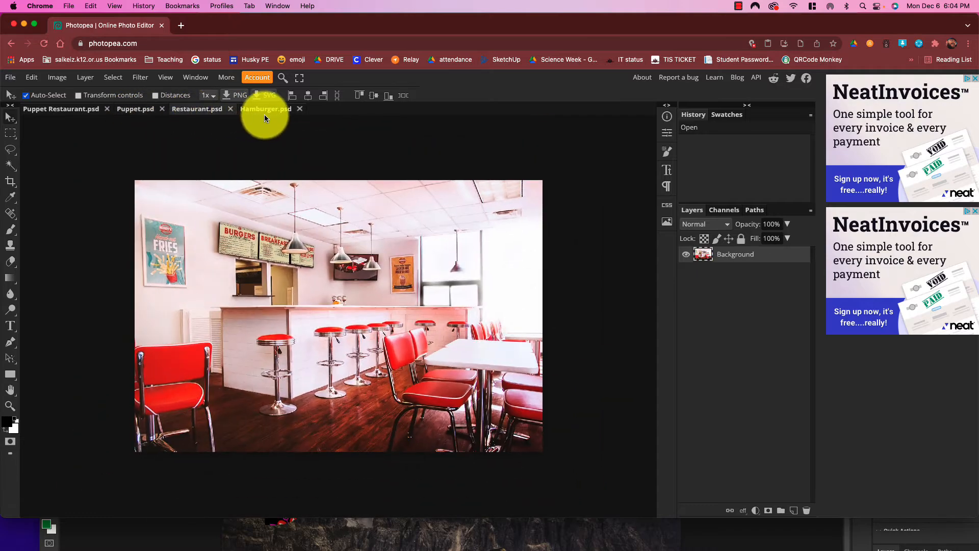
left_click(242, 109)
left_click(72, 110)
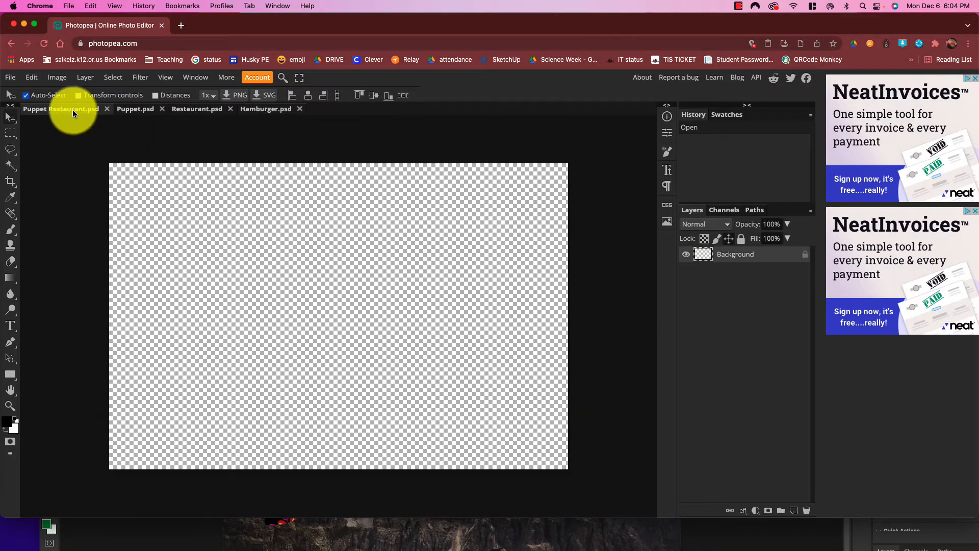
Copy the restaurant photo's layer from the Restaurant document into the Puppet Restaurant document
left_click(200, 110)
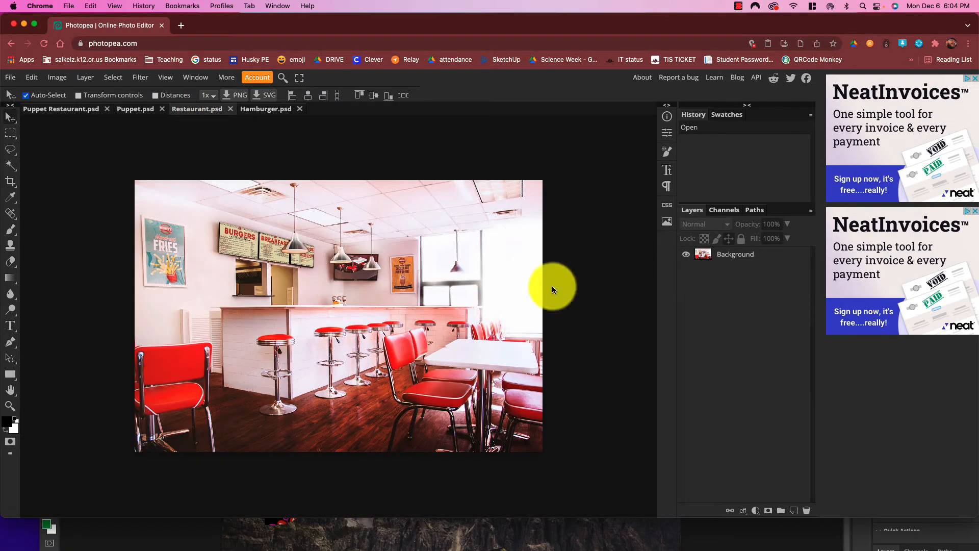
left_click(75, 110)
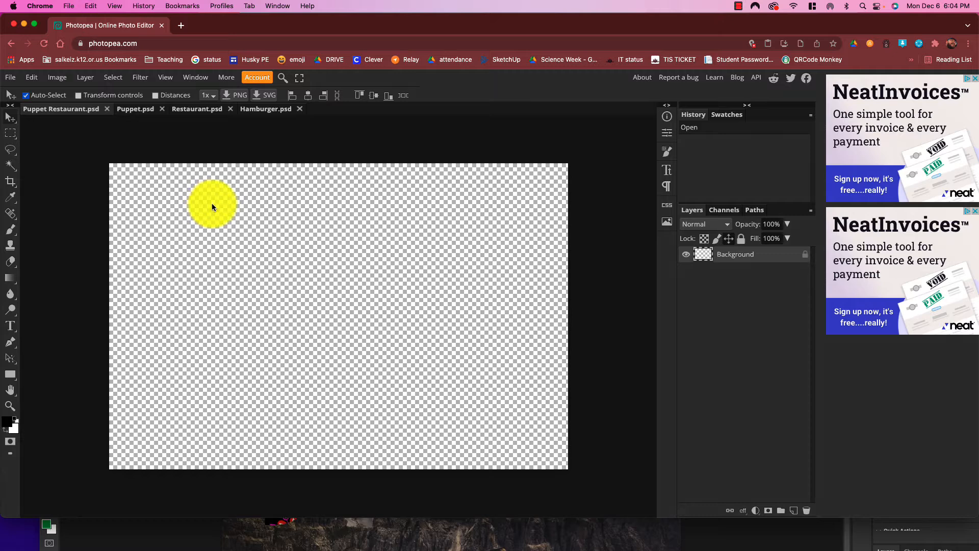
left_click(187, 107)
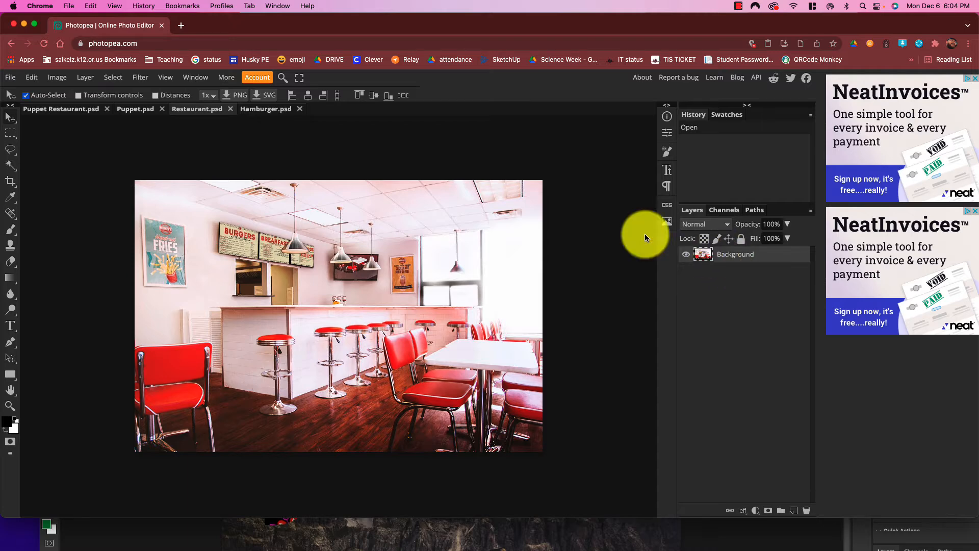
left_click_drag(70, 103, 84, 116)
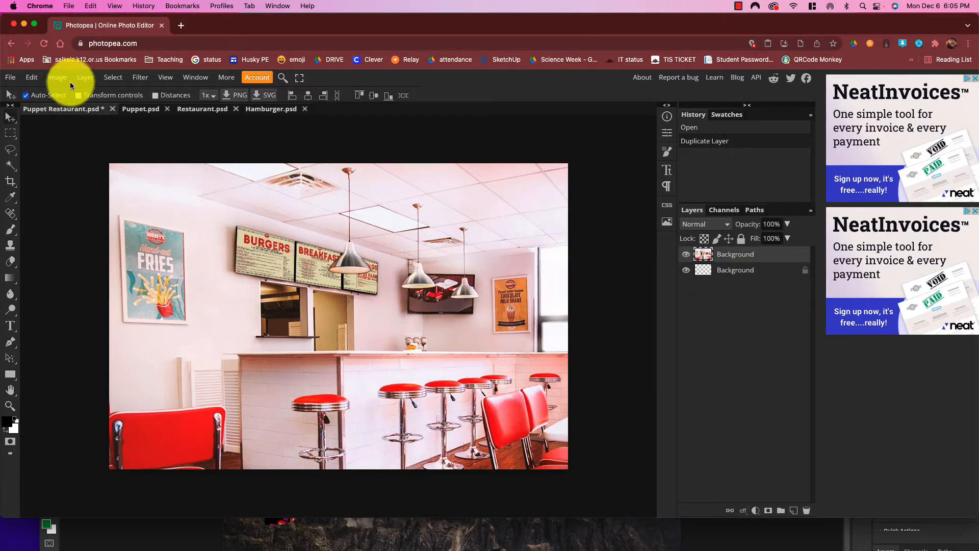
Scale the restaurant layer to 75% so the whole photo fills the canvas, apply the transform and turn off the transform controls
left_click(78, 95)
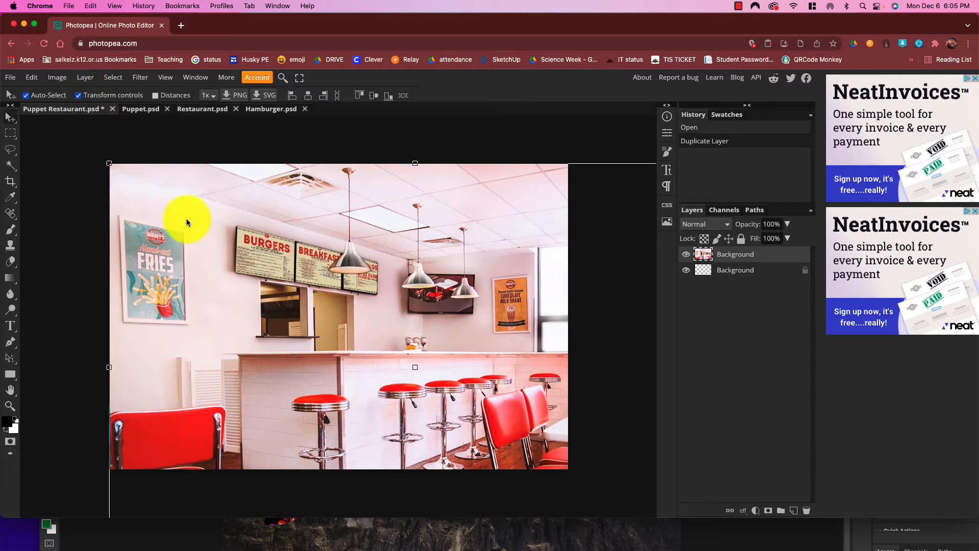
left_click_drag(109, 163, 402, 334)
left_click_drag(455, 365, 158, 176)
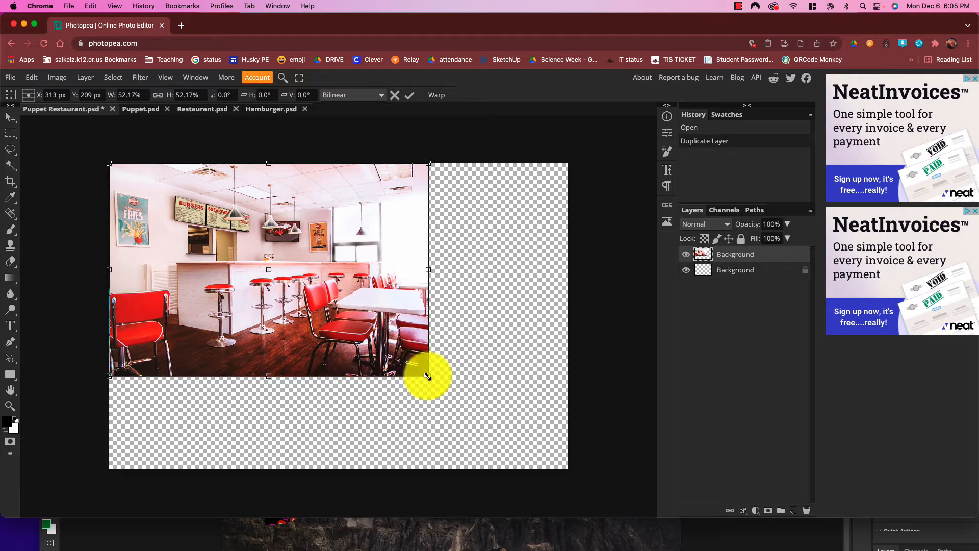
left_click_drag(428, 376, 567, 466)
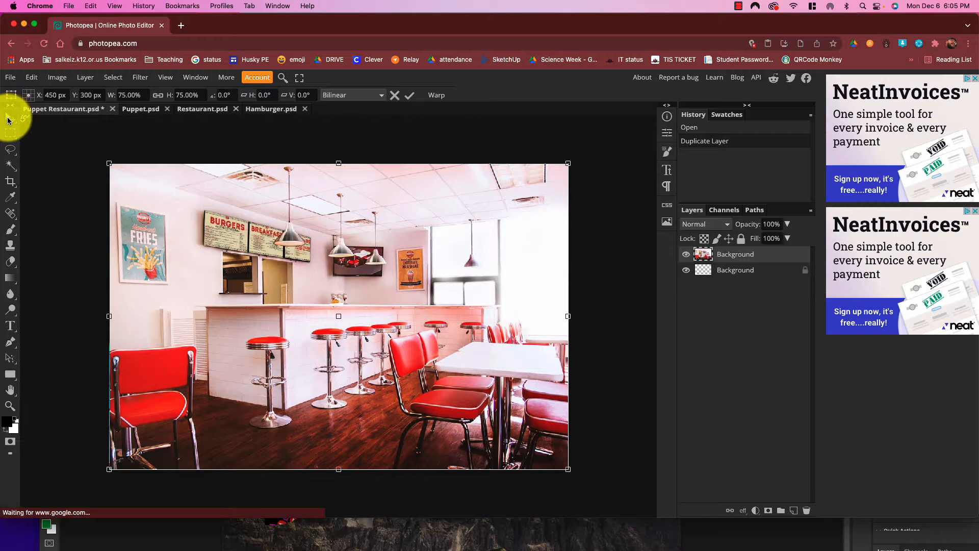
left_click(8, 120)
left_click(78, 95)
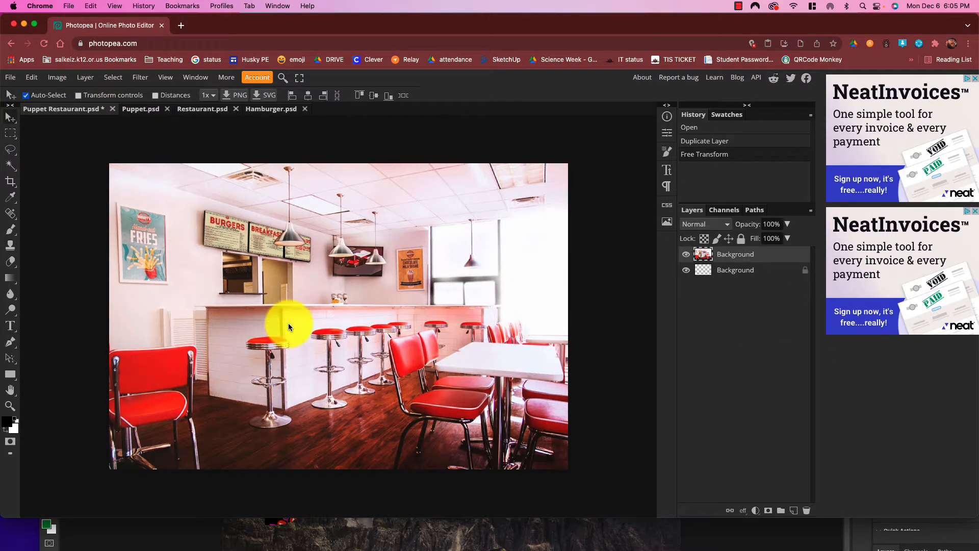
Close the Restaurant document
left_click(210, 109)
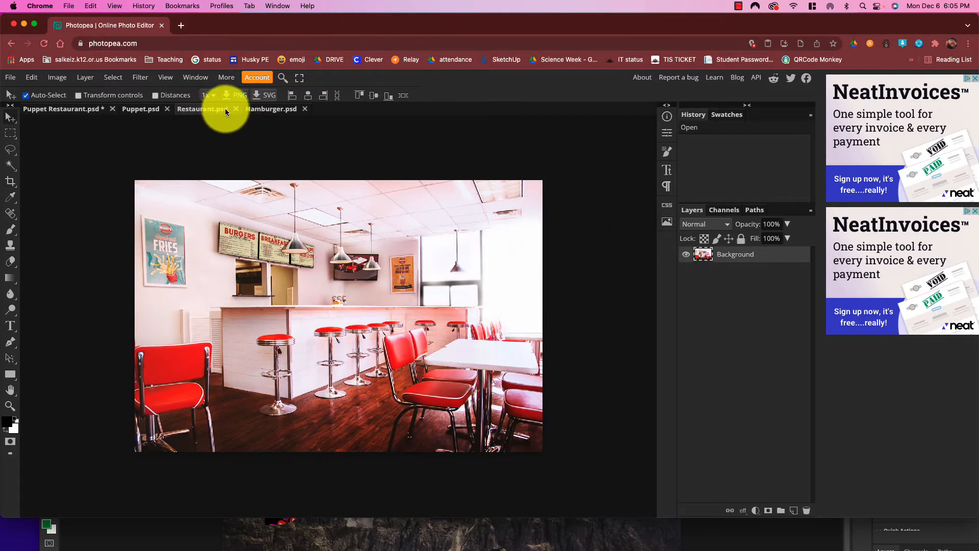
left_click(237, 109)
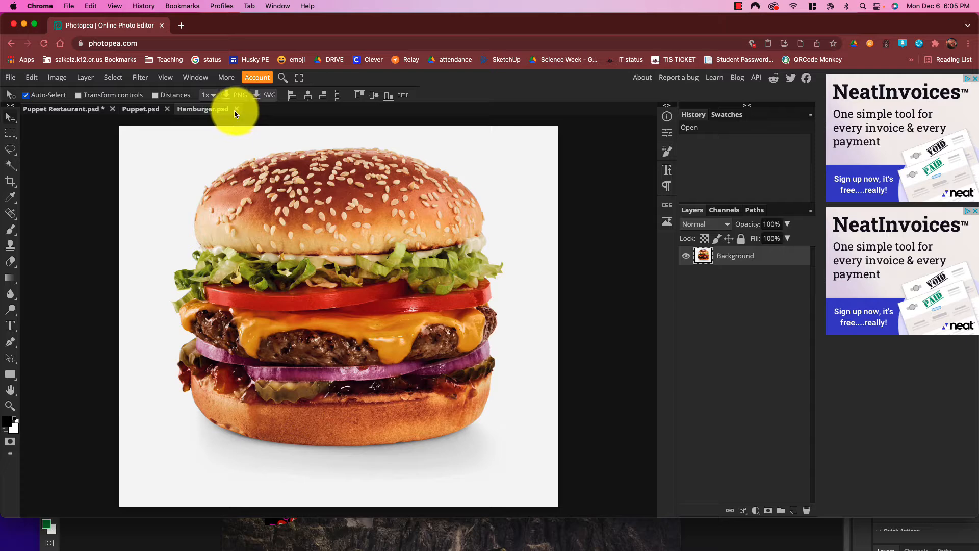
Select the burger in the Hamburger document with the Object Selection tool and paste a copy into the Puppet Restaurant document
right_click(9, 169)
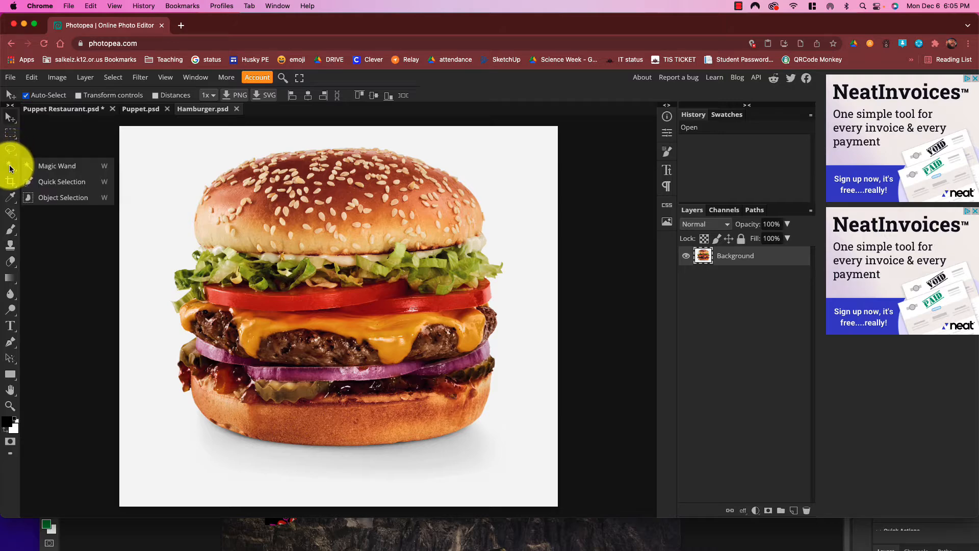
left_click(66, 196)
left_click_drag(170, 146, 516, 452)
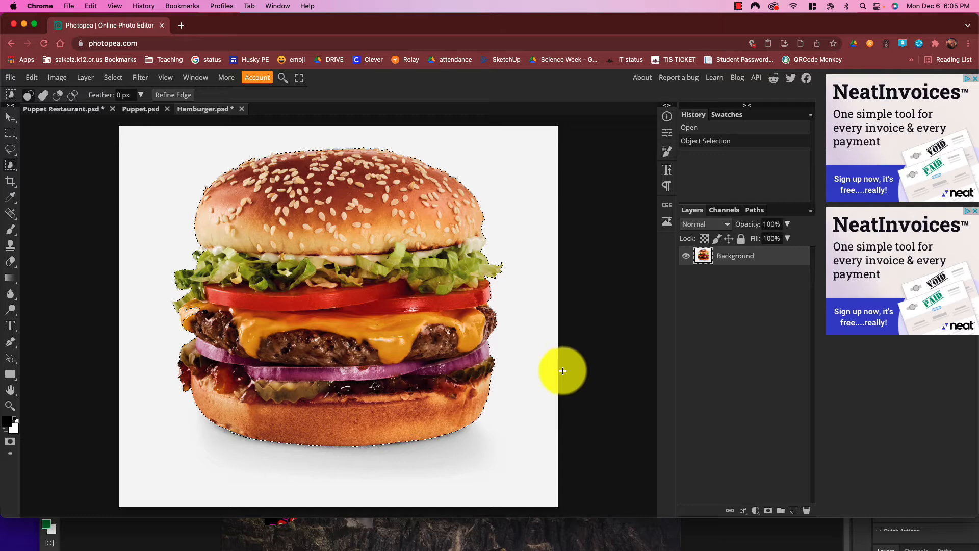
left_click(51, 109)
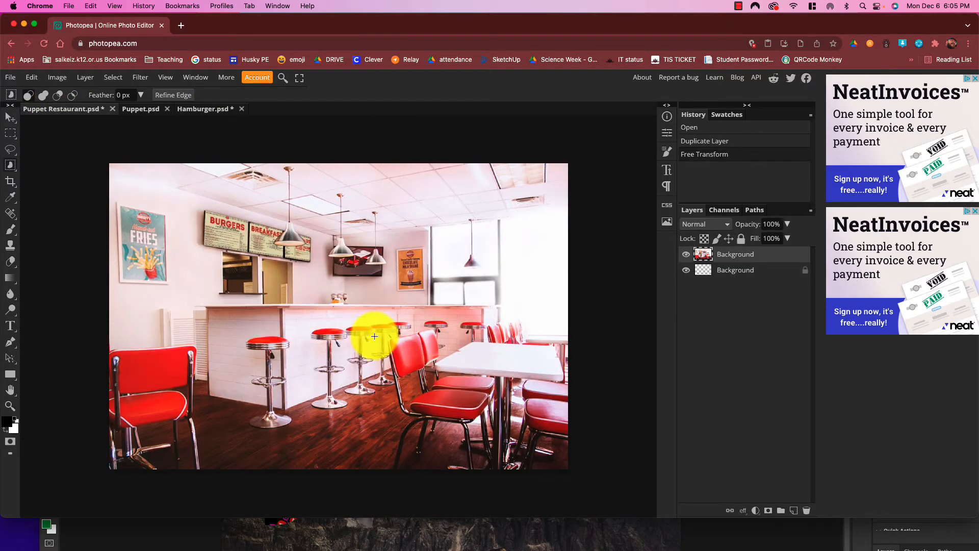
key("super+v")
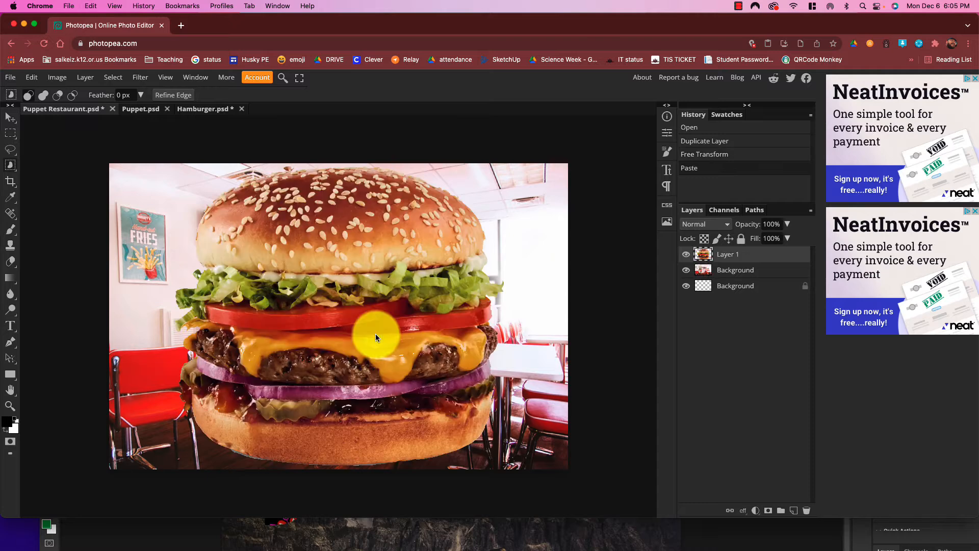
Scale the burger layer down to about 25%, stand it on the white table, apply the transform and turn off the transform controls
left_click(7, 120)
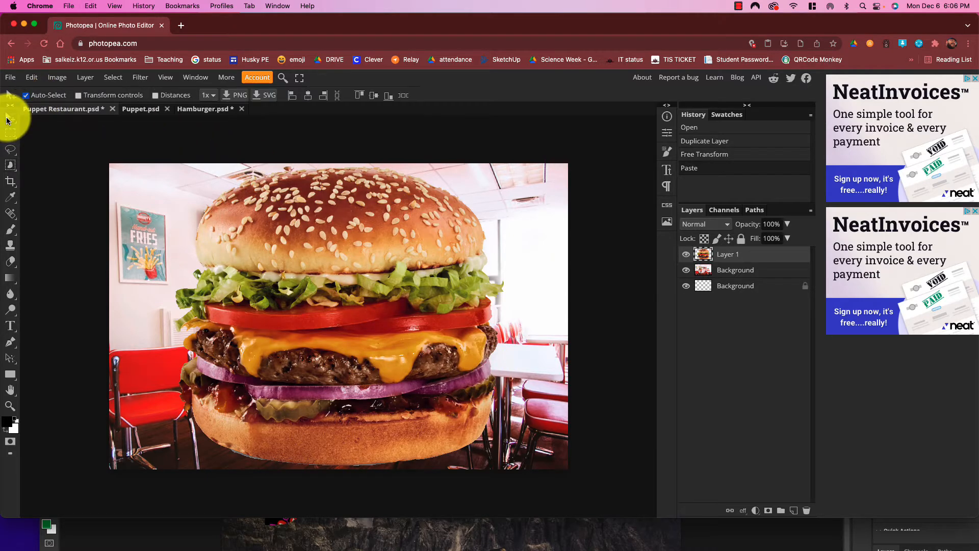
left_click(91, 96)
left_click_drag(173, 166, 409, 379)
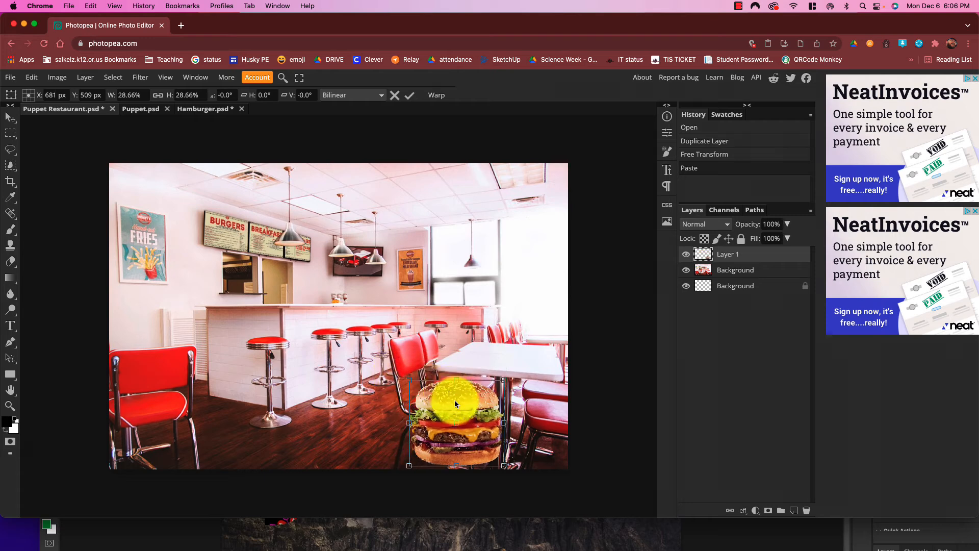
left_click_drag(455, 404, 499, 302)
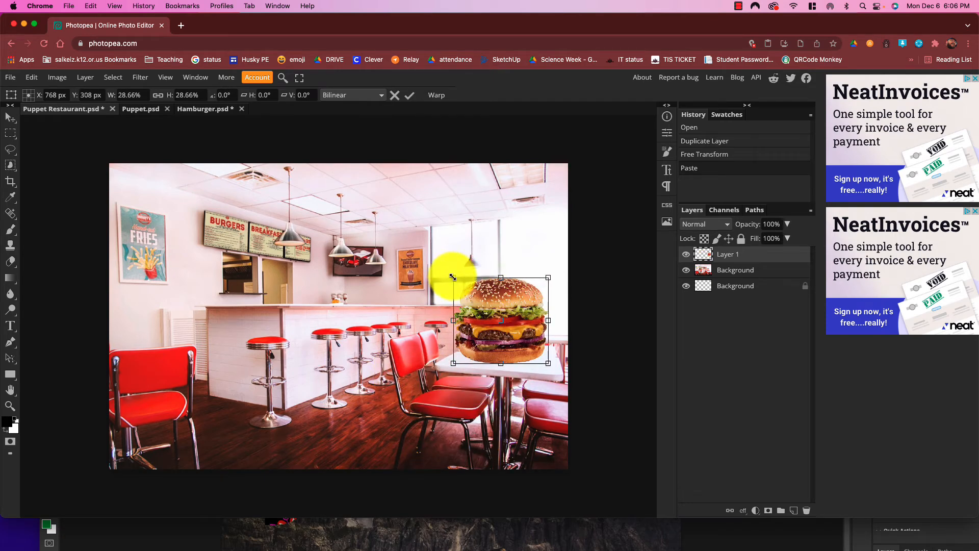
left_click_drag(453, 277, 494, 305)
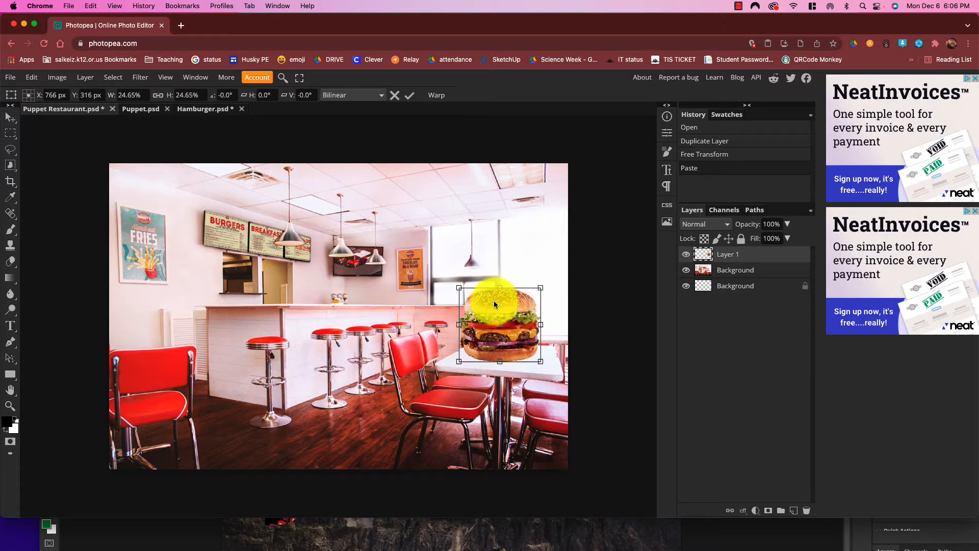
left_click(8, 118)
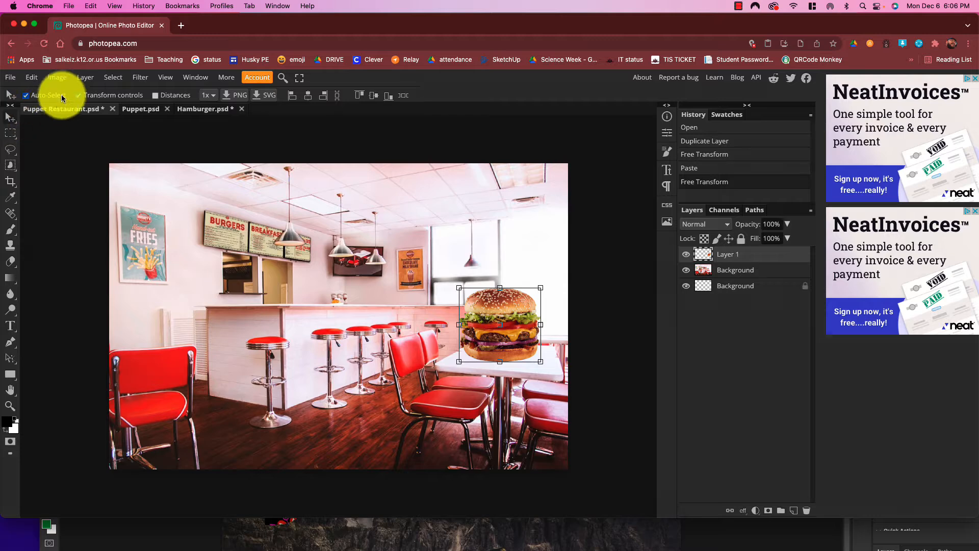
left_click(79, 96)
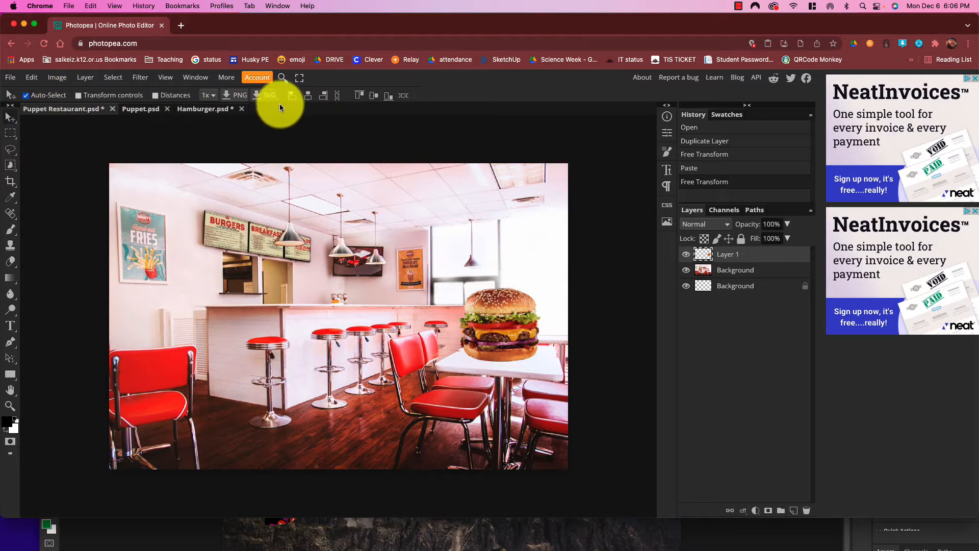
left_click(584, 257)
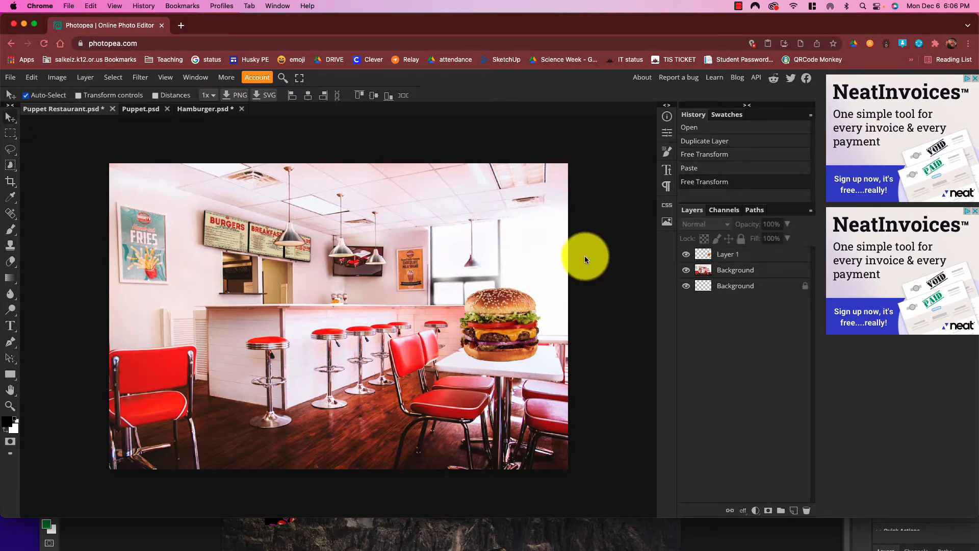
Close the Hamburger document without saving its changes
left_click(194, 111)
left_click(241, 110)
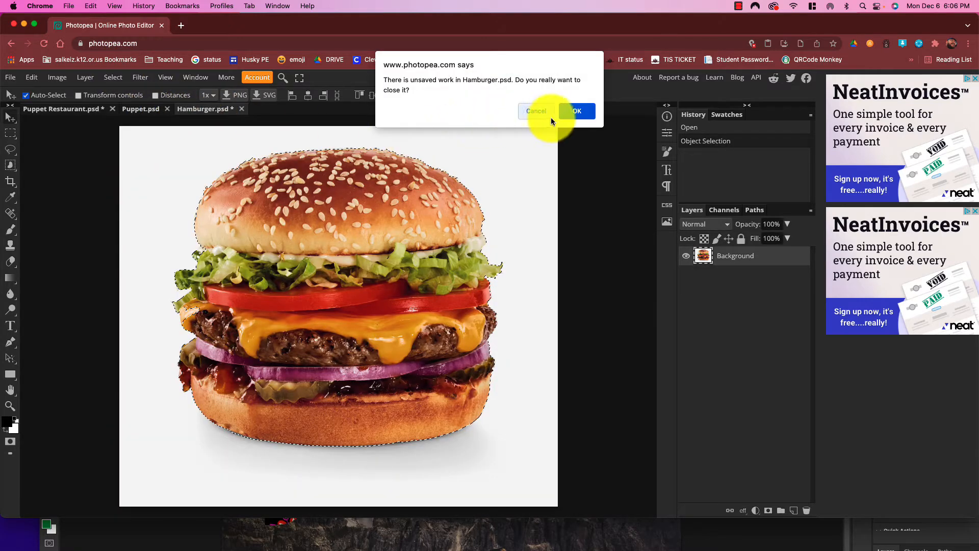
left_click(576, 112)
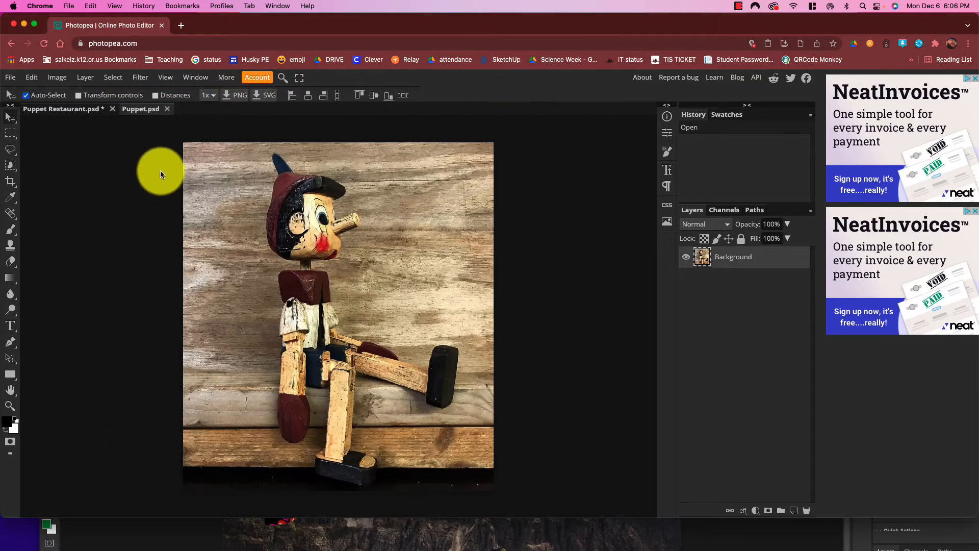
Try to select the whole puppet in the Puppet document with the Object Selection tool, and drop the selection
left_click(10, 166)
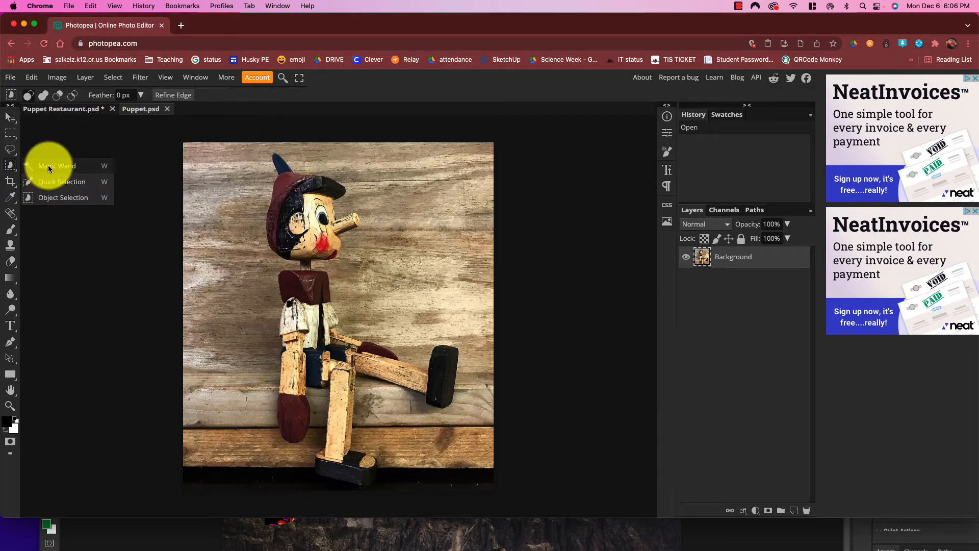
left_click(55, 197)
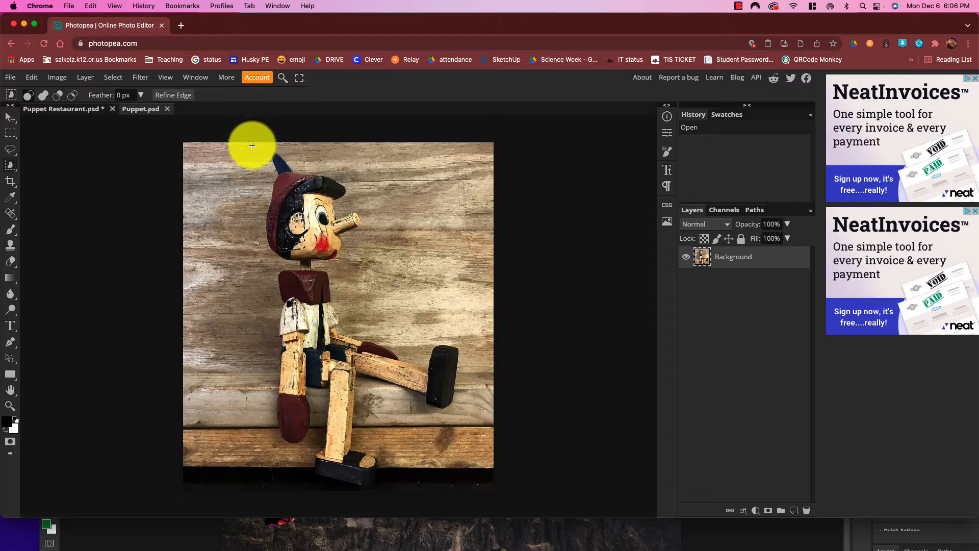
left_click_drag(249, 147, 469, 490)
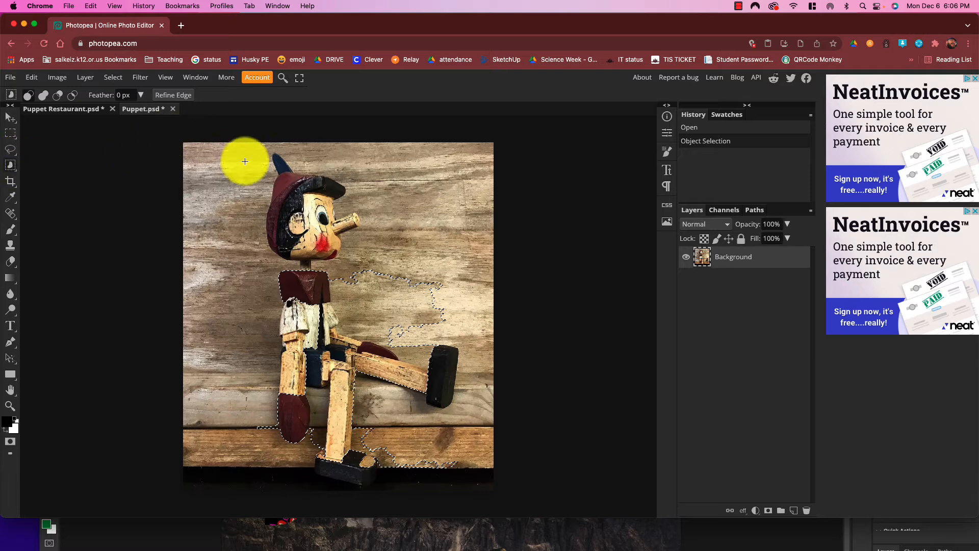
left_click_drag(250, 148, 481, 485)
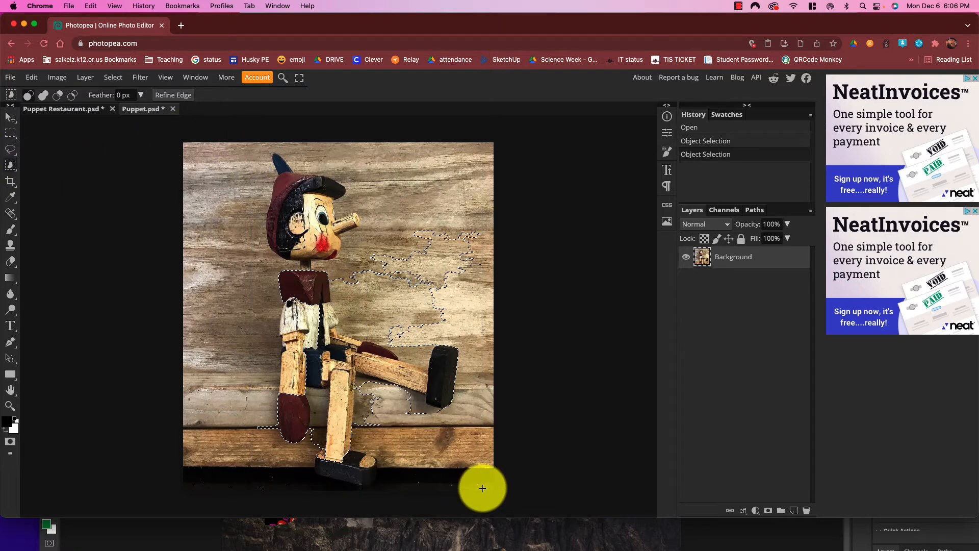
left_click(305, 236)
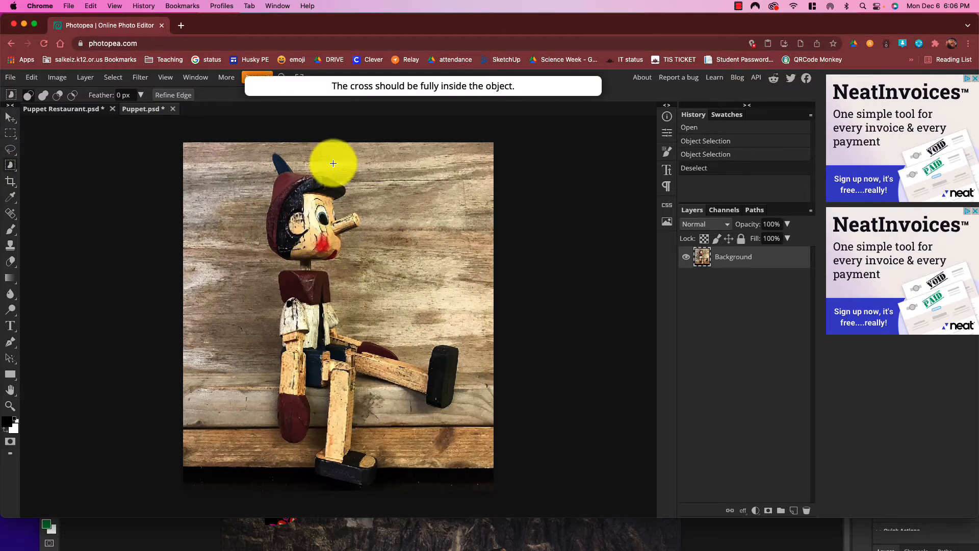
Try to select the puppet by painting over it from hat to leg with the Quick Selection tool, and deselect
left_click(14, 169)
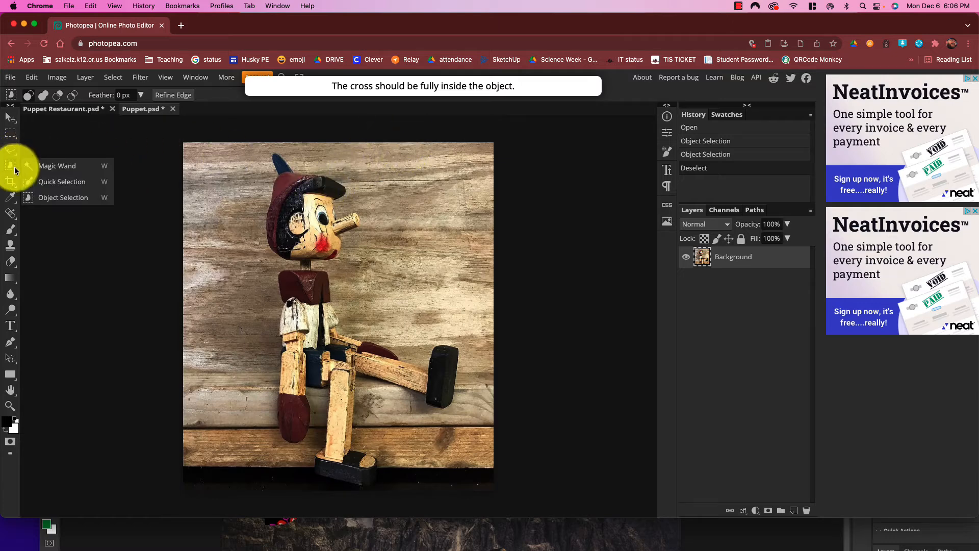
left_click(75, 183)
mouse_move(278, 165)
left_mouse_down()
mouse_move(286, 212)
mouse_move(385, 226)
mouse_move(357, 230)
mouse_move(319, 291)
mouse_move(320, 337)
mouse_move(338, 372)
mouse_move(418, 382)
mouse_move(324, 399)
mouse_move(332, 422)
left_mouse_up()
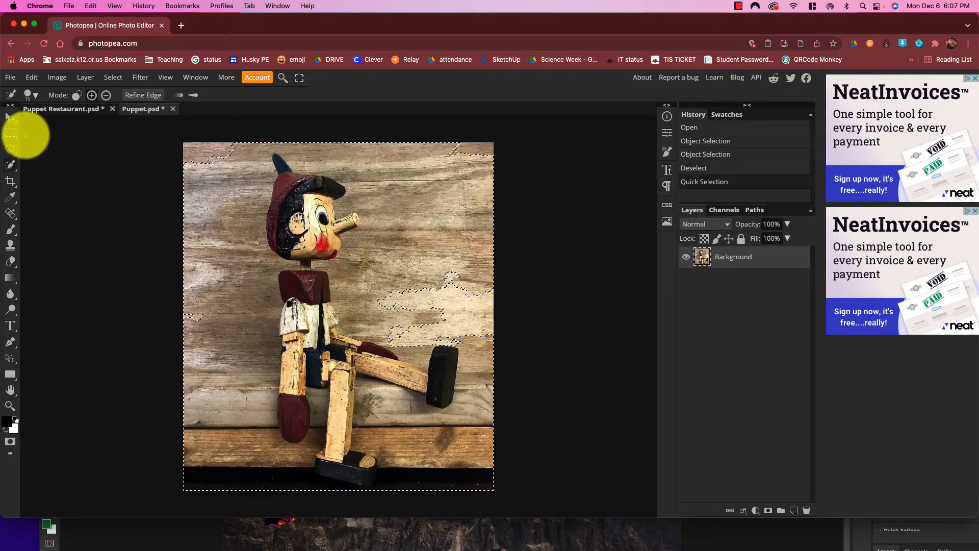
key("ctrl+d")
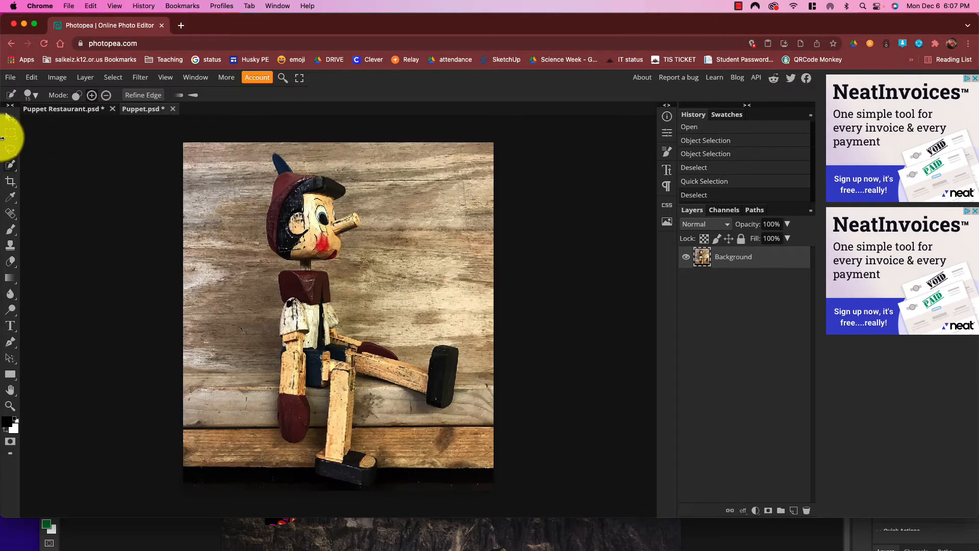
Trace the puppet's whole outline with the Magnetic Lasso, starting at the hat feather, and keep the closed selection active
right_click(10, 150)
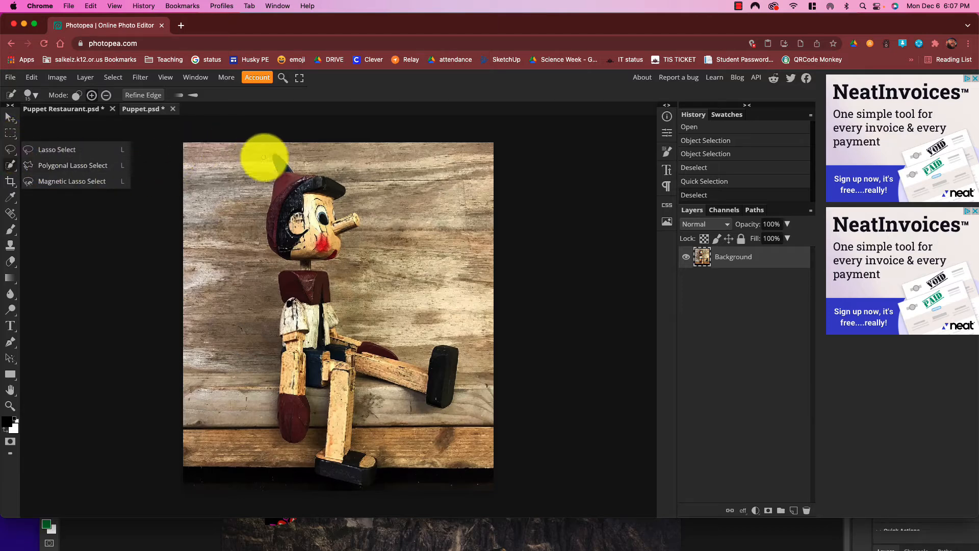
left_click(49, 182)
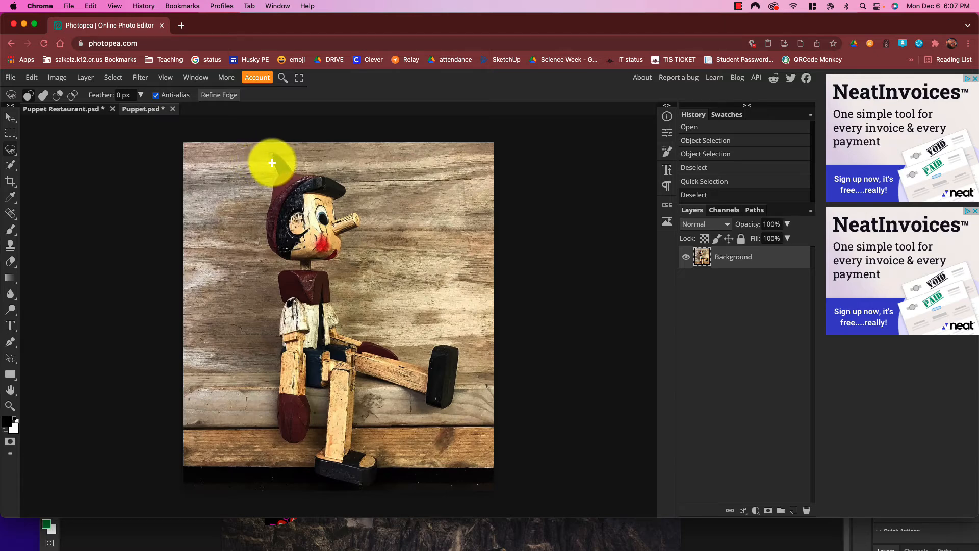
left_click(272, 154)
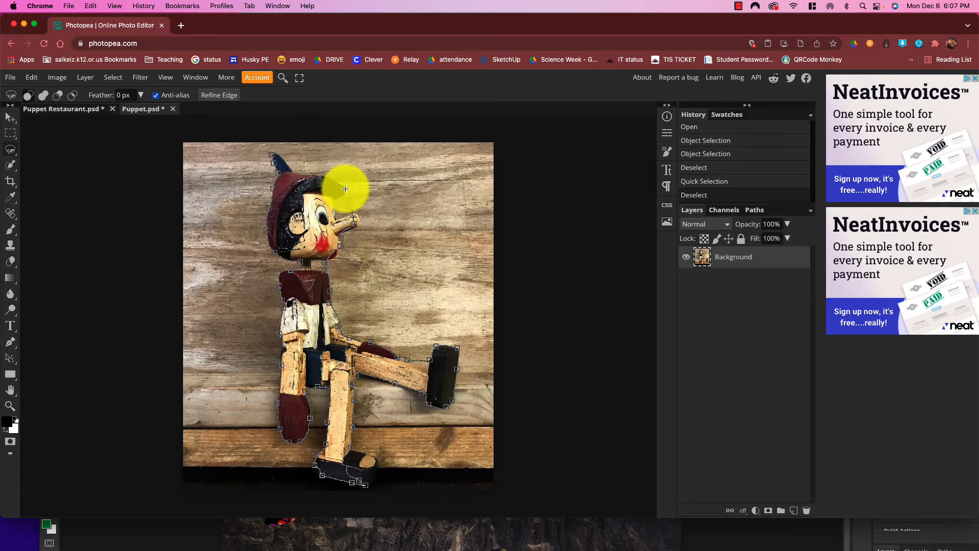
double_click(273, 156)
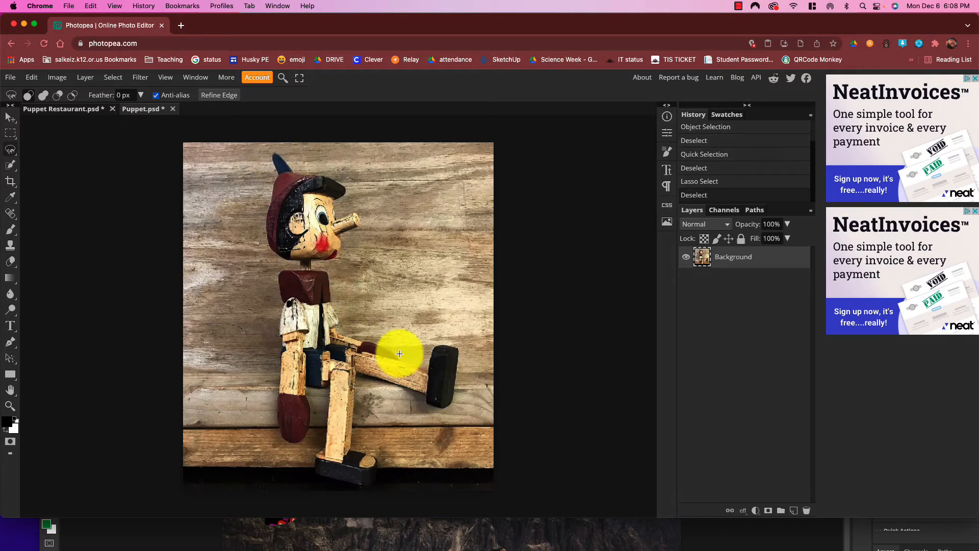
key("super+z")
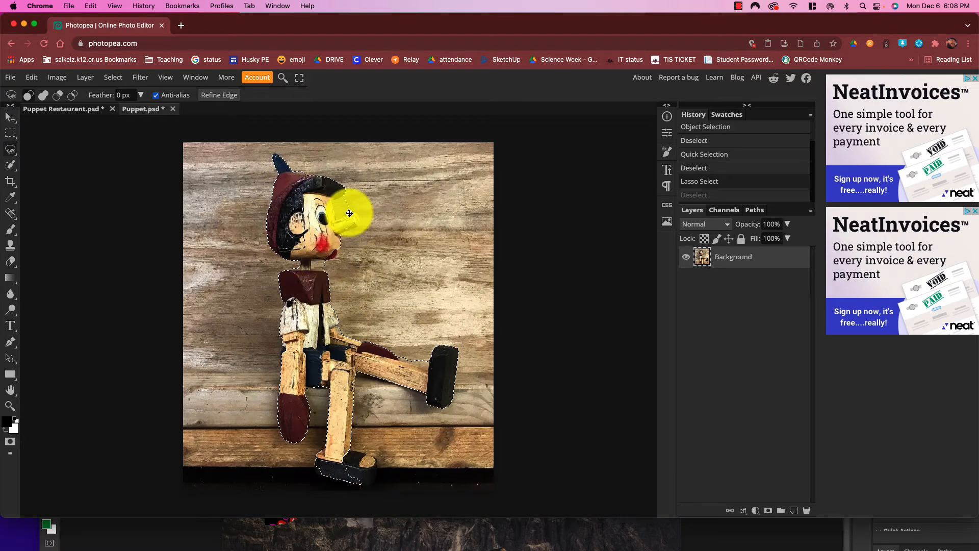
Try to outline the background between the hat brim and nose with the Polygonal Lasso in new-selection mode, and undo it
scroll(341, 206, "up", 6)
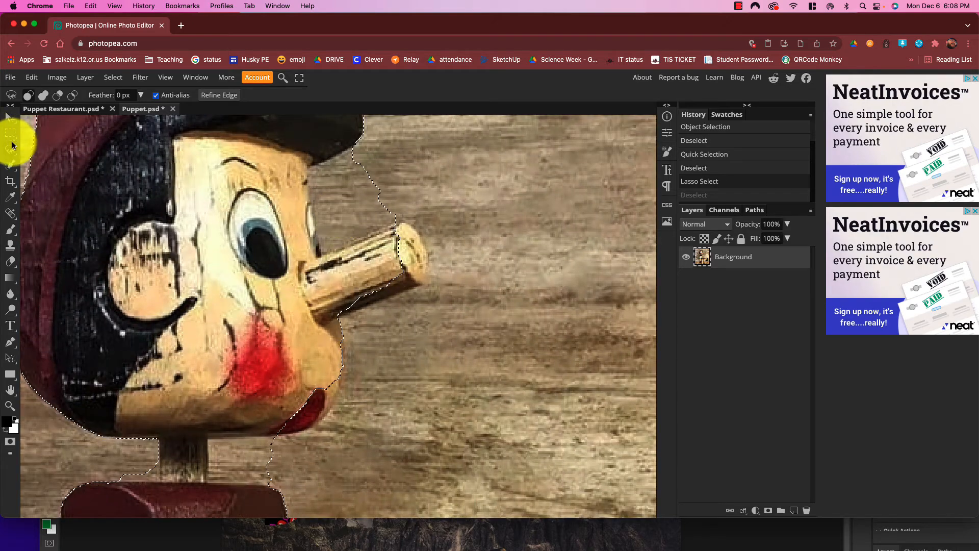
right_click(13, 152)
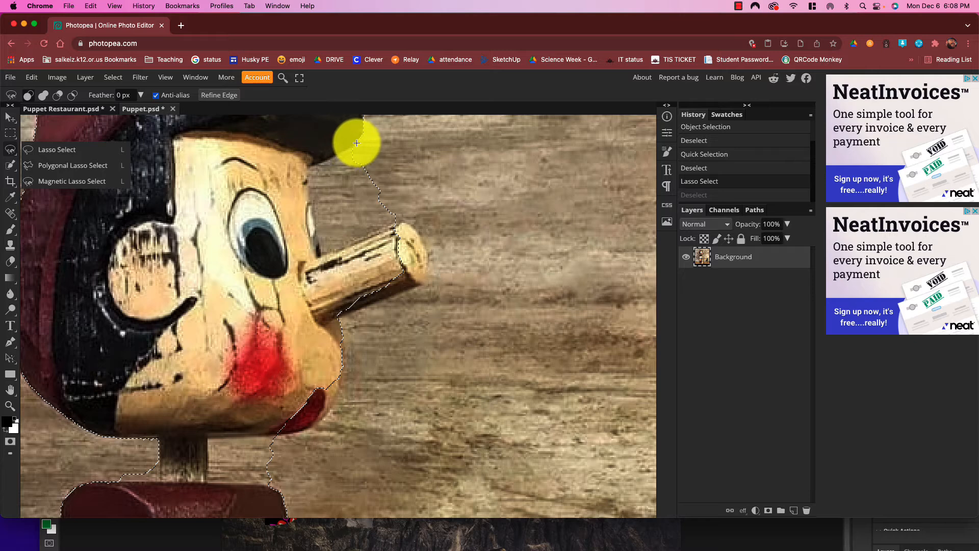
left_click(88, 166)
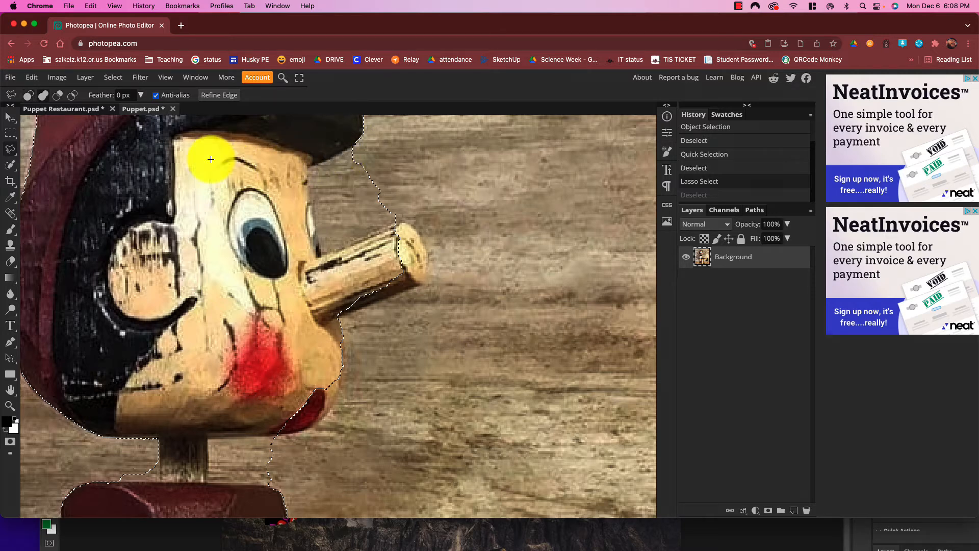
right_click(15, 153)
left_click(16, 156)
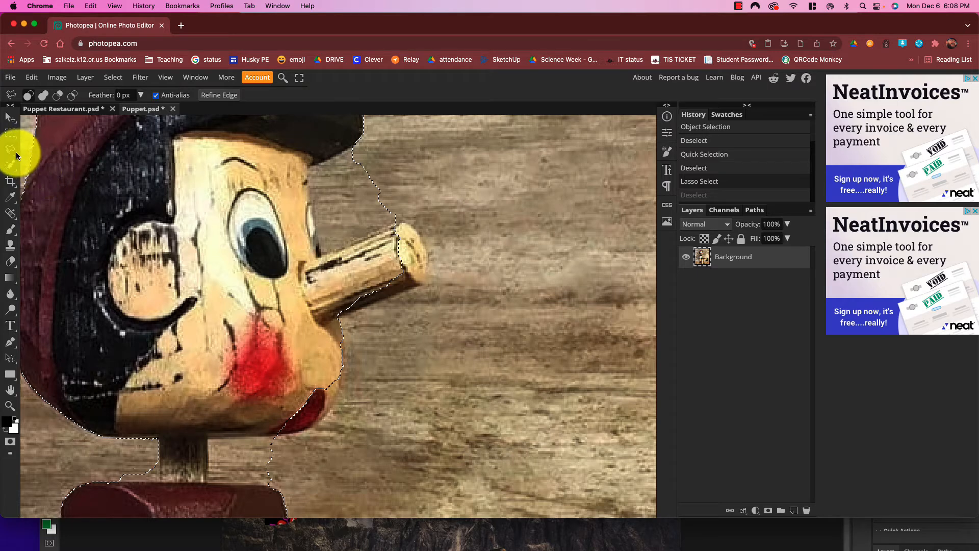
left_click(308, 170)
left_click(322, 254)
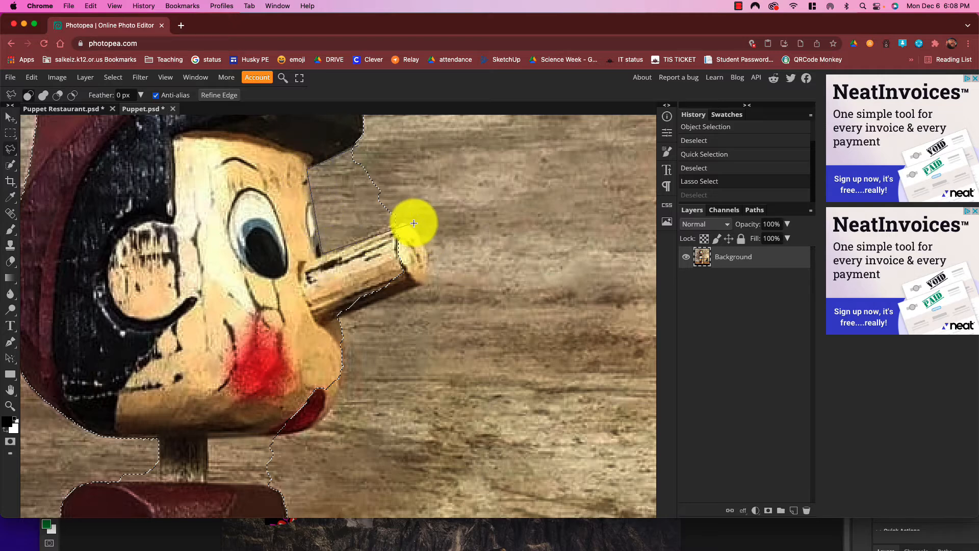
left_click(409, 218)
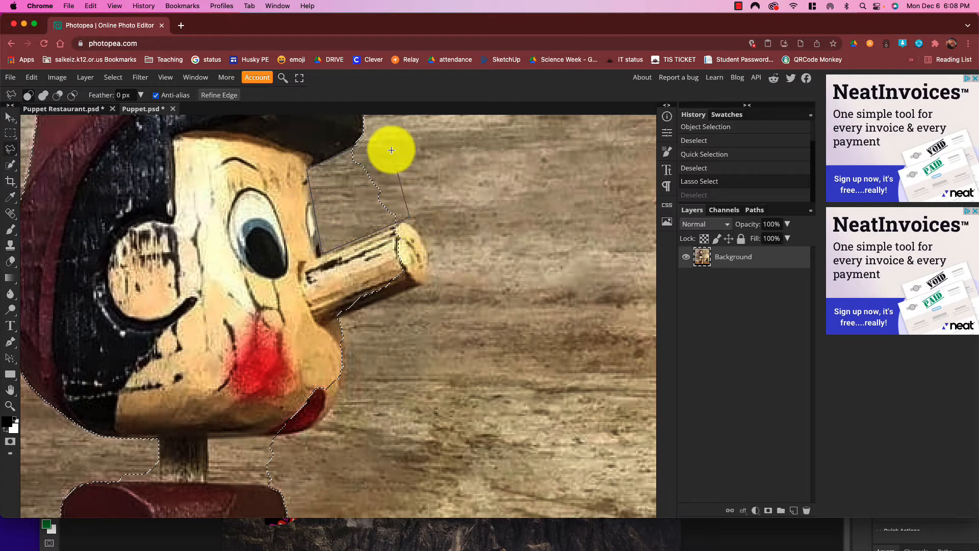
left_click(360, 147)
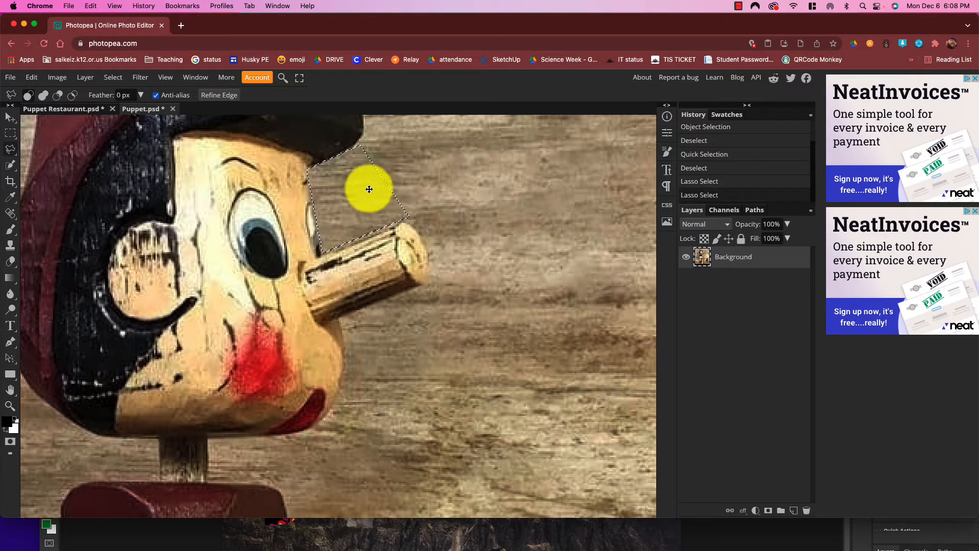
key("super+z")
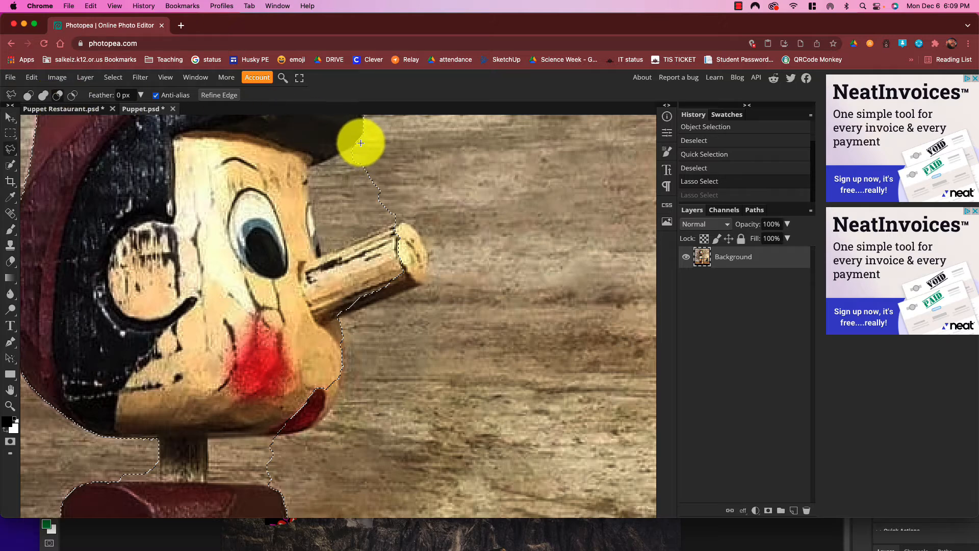
Subtract the background between the hat brim and nose from the selection, and add the nose tip with the Polygonal Lasso
mouse_move(361, 144)
left_mouse_down()
mouse_move(303, 170)
mouse_move(310, 279)
mouse_move(321, 253)
mouse_move(424, 208)
mouse_move(412, 213)
mouse_move(382, 148)
mouse_move(360, 143)
left_mouse_up()
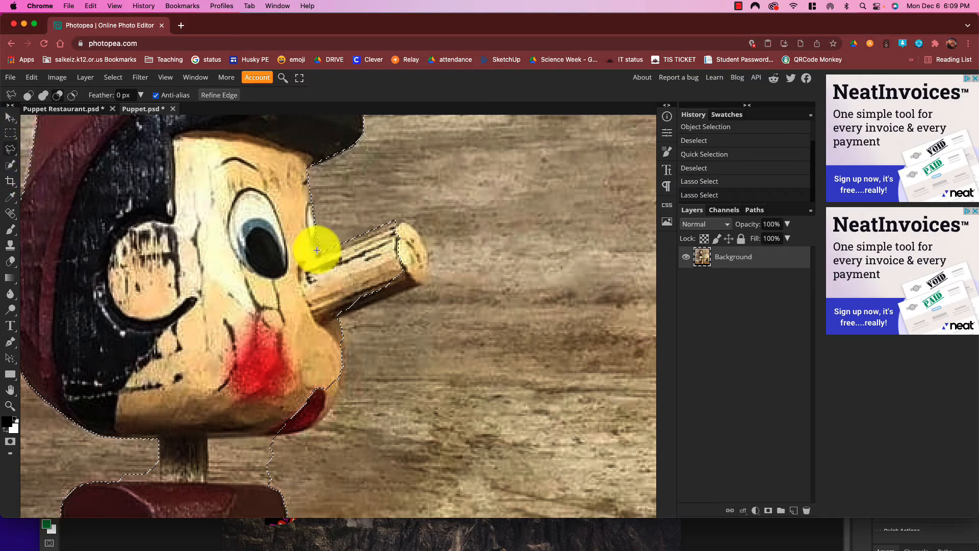
left_click(43, 95)
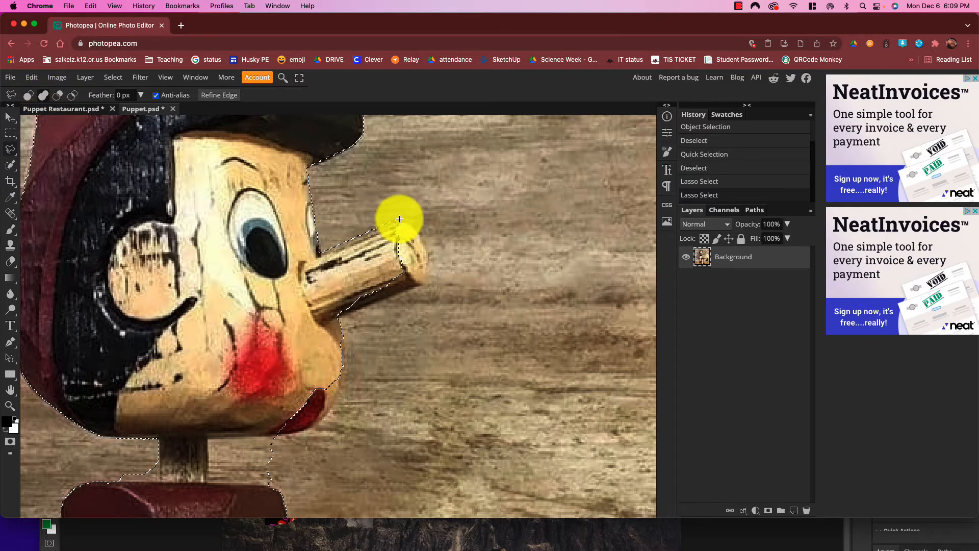
mouse_move(419, 232)
left_mouse_down()
mouse_move(428, 280)
mouse_move(342, 313)
mouse_move(338, 284)
mouse_move(381, 237)
left_mouse_up()
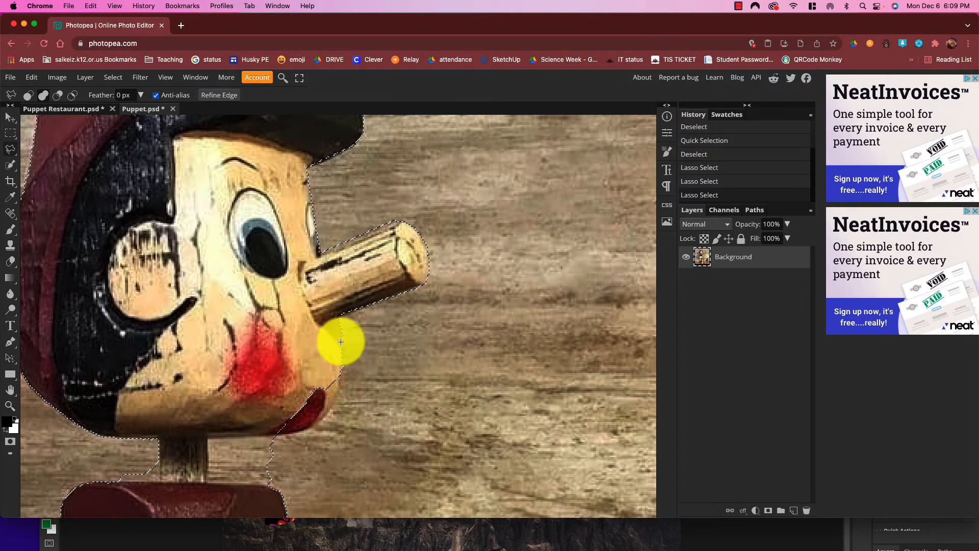
Add the puppet's chin and mouth to the selection, and subtract the background beside the neck with the rectangular selection tool
mouse_move(341, 338)
left_mouse_down()
mouse_move(341, 389)
mouse_move(328, 411)
mouse_move(288, 430)
mouse_move(261, 430)
mouse_move(219, 458)
mouse_move(208, 483)
left_mouse_up()
left_click(11, 133)
left_click(57, 95)
left_click_drag(82, 434, 162, 481)
Subtract the background gap between the puppet's sleeve and forearm from the selection with the Polygonal Lasso
key("space")
left_click_drag(249, 486, 249, 186)
left_click_drag(278, 442, 299, 214)
scroll(297, 205, "up", 3)
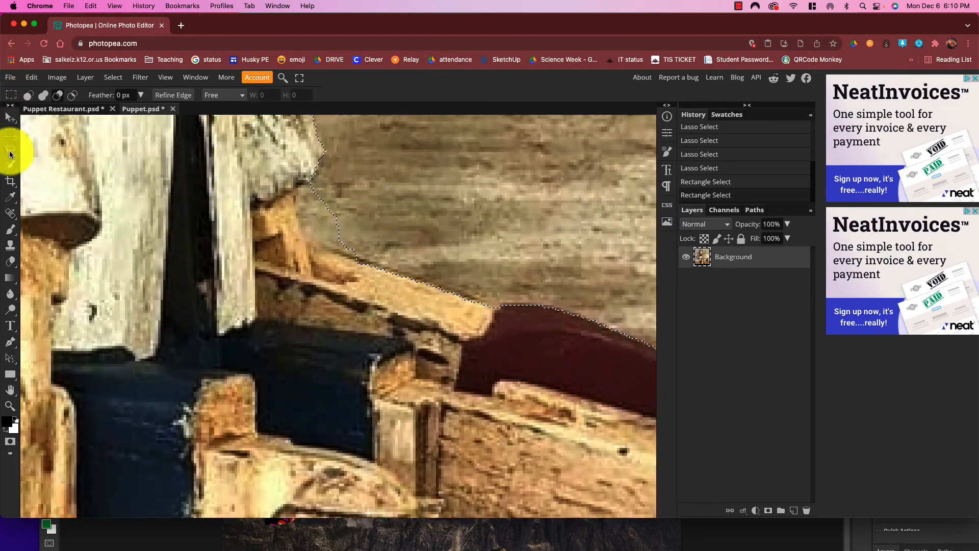
left_click(10, 149)
mouse_move(306, 180)
left_mouse_down()
mouse_move(294, 203)
mouse_move(337, 187)
mouse_move(319, 175)
left_mouse_up()
Subtract the background above the outstretched leg, between the maroon hand and the black shoe, from the selection
key("space")
mouse_move(442, 507)
left_mouse_down()
mouse_move(443, 336)
mouse_move(21, 311)
left_mouse_up()
mouse_move(609, 250)
left_mouse_down()
mouse_move(149, 236)
mouse_move(153, 188)
left_mouse_up()
key("space")
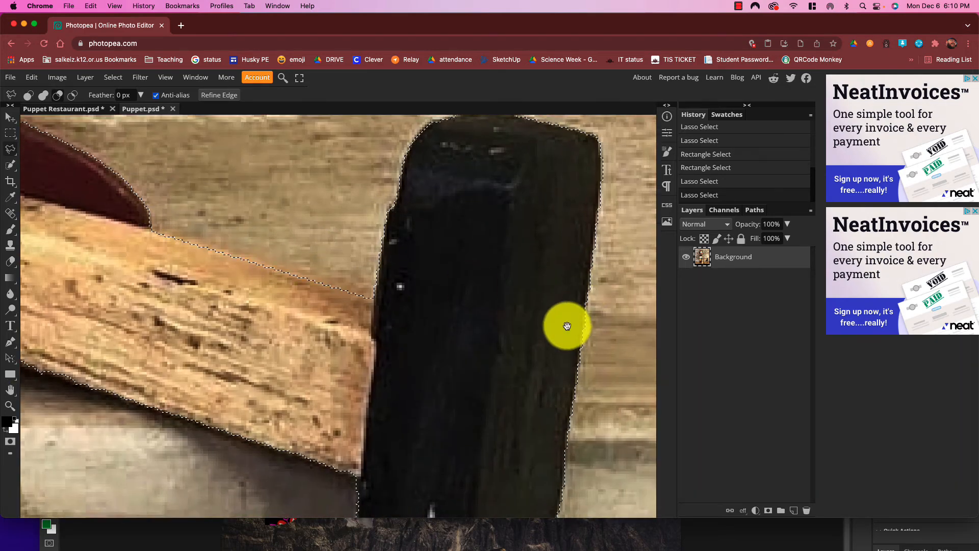
Add the missed edges of the puppet's upright leg, below the outstretched leg, to the selection with the Polygonal Lasso
mouse_move(566, 326)
left_mouse_down()
mouse_move(342, 229)
mouse_move(281, 365)
left_mouse_up()
left_click(44, 96)
mouse_move(244, 217)
left_mouse_down()
mouse_move(233, 439)
mouse_move(242, 225)
left_mouse_up()
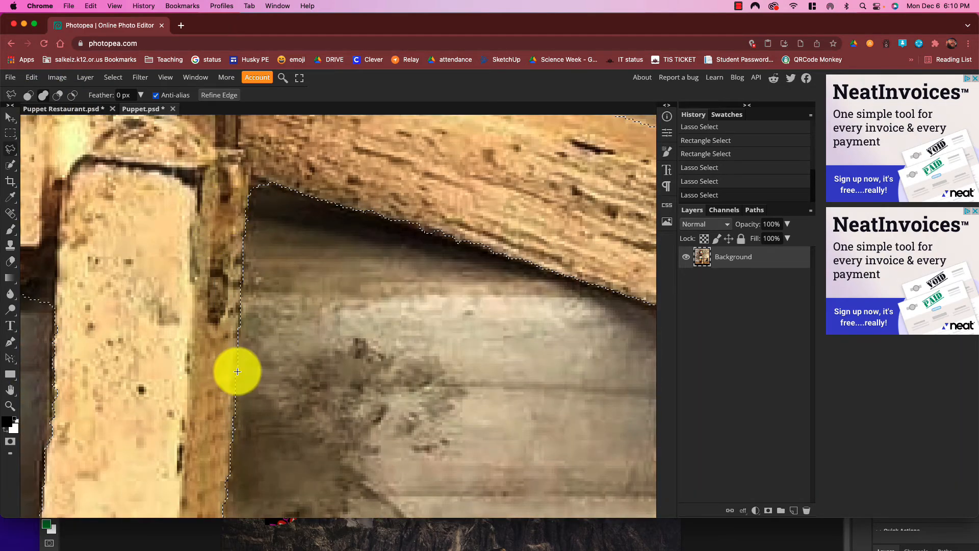
key("space")
left_click_drag(236, 428, 239, 138)
left_click_drag(233, 510, 232, 364)
mouse_move(207, 315)
left_mouse_down()
mouse_move(379, 380)
mouse_move(435, 326)
mouse_move(411, 414)
mouse_move(332, 452)
mouse_move(119, 311)
mouse_move(170, 153)
left_mouse_up()
key("space")
Add the missed edge along the puppet's sleeve and forearm to the selection with the Polygonal Lasso
key("space")
left_click_drag(143, 192, 359, 204)
mouse_move(188, 244)
left_mouse_down()
mouse_move(271, 399)
mouse_move(241, 297)
mouse_move(336, 314)
left_mouse_up()
key("space")
scroll(336, 314, "down", 8)
left_click_drag(349, 214, 325, 421)
scroll(253, 347, "up", 10)
mouse_move(269, 318)
left_mouse_down()
mouse_move(247, 334)
mouse_move(231, 443)
left_mouse_up()
left_click_drag(231, 443, 331, 275)
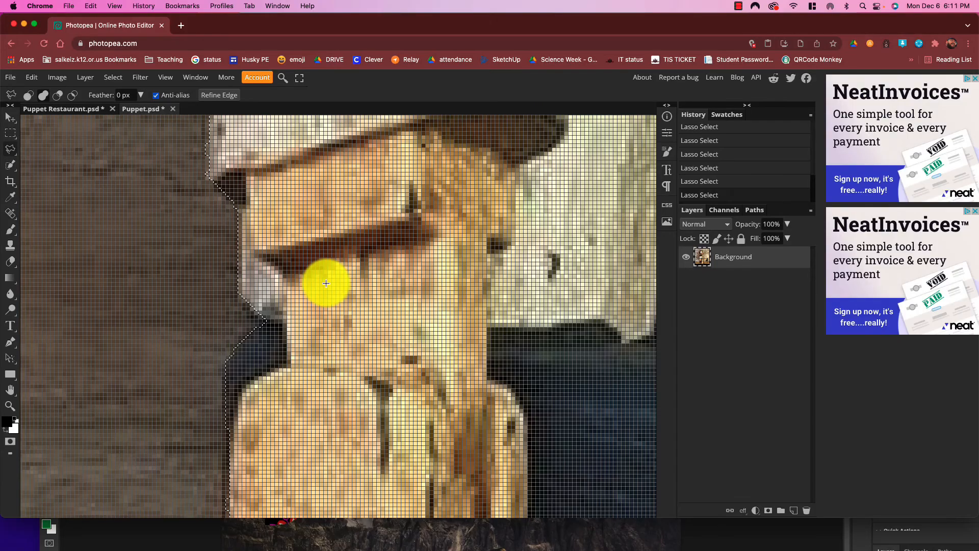
Copy the selected puppet and paste it into the Puppet Restaurant document
scroll(327, 283, "down", 15)
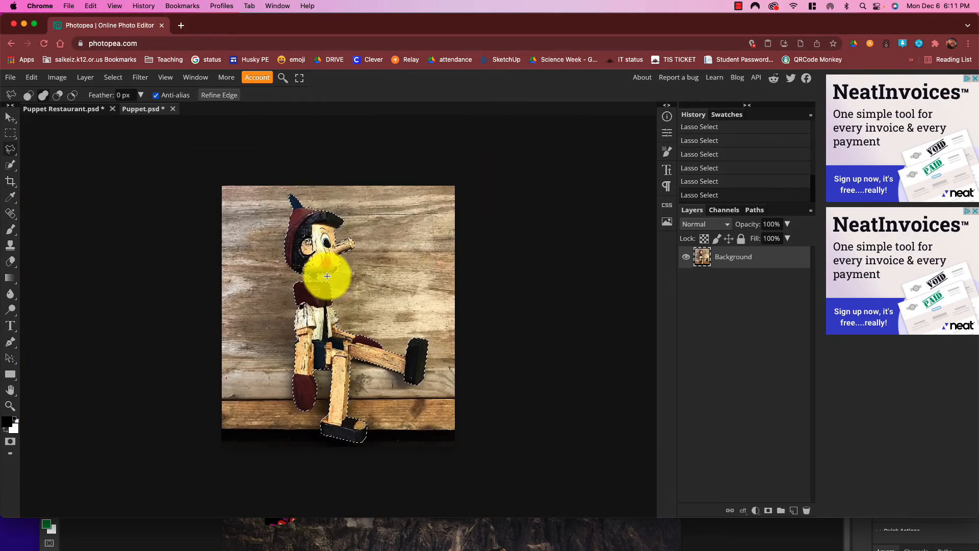
left_click(59, 109)
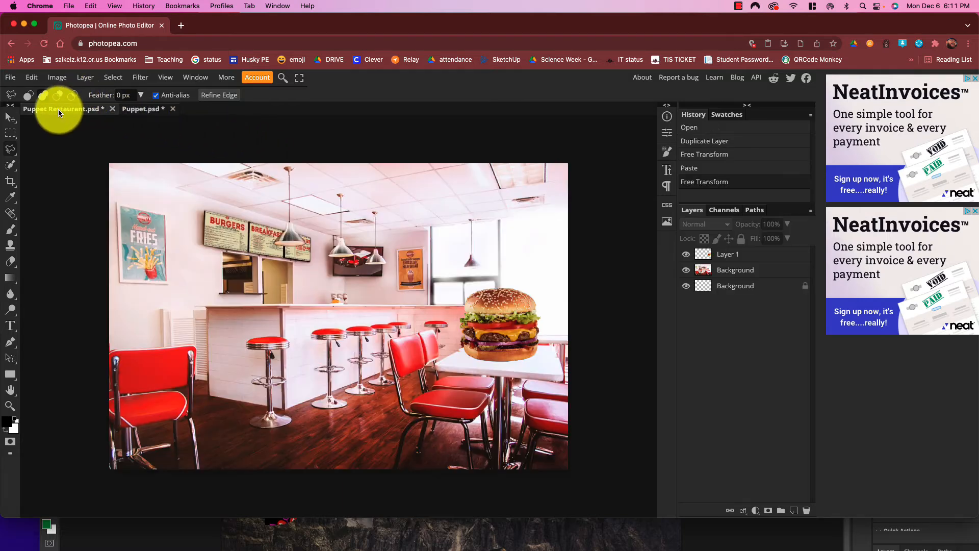
key("super+v")
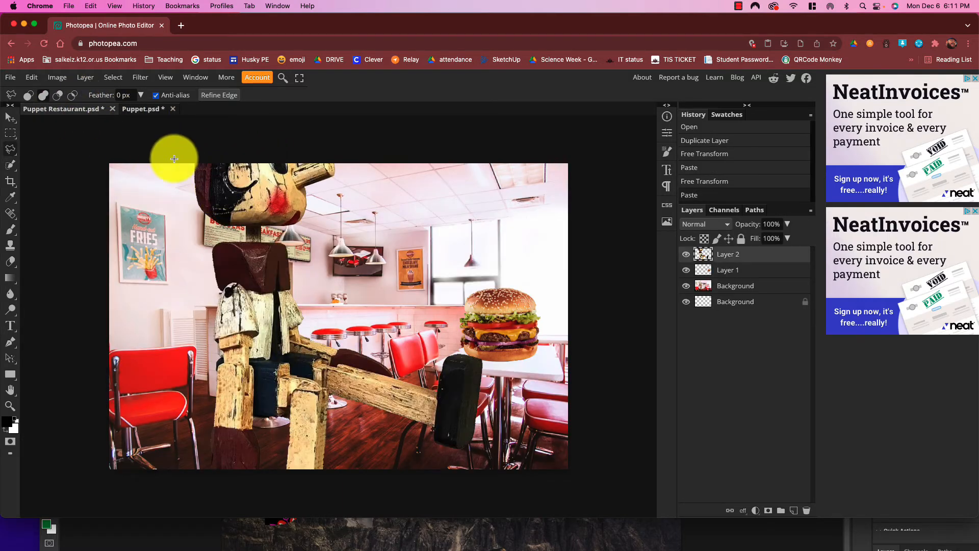
Scale the pasted puppet to 29.28% and seat it on the red chair beside the burger table
left_click(10, 118)
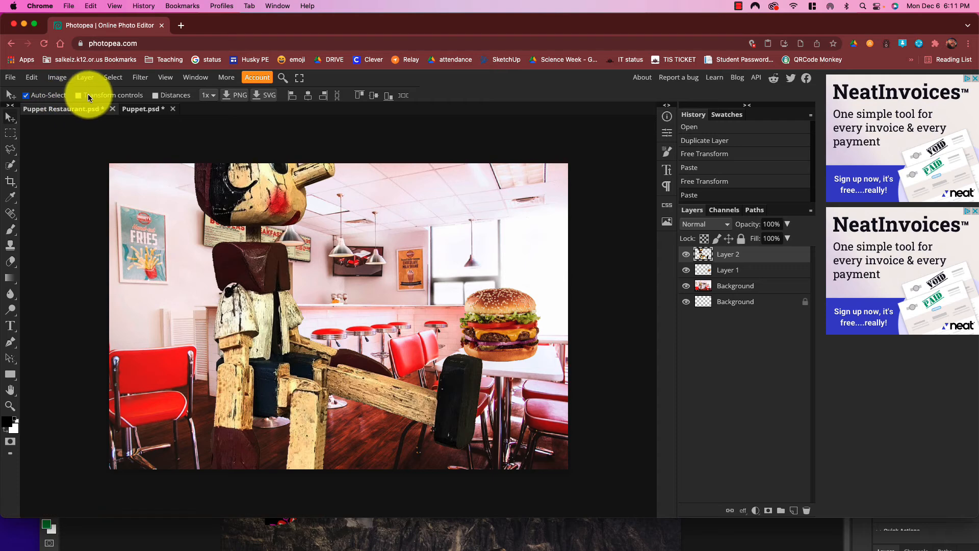
left_click(88, 94)
left_click_drag(249, 168, 270, 286)
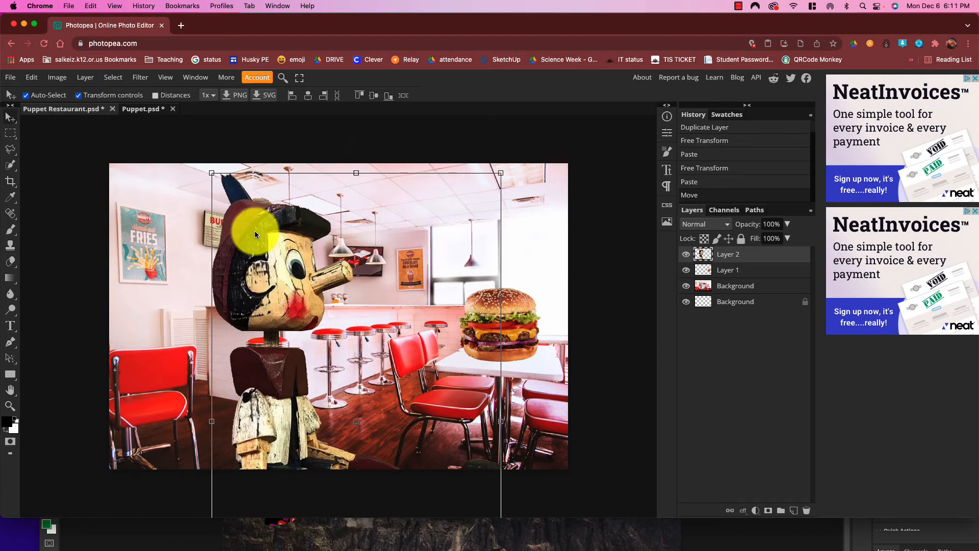
left_click_drag(210, 173, 364, 419)
left_click_drag(405, 465, 436, 336)
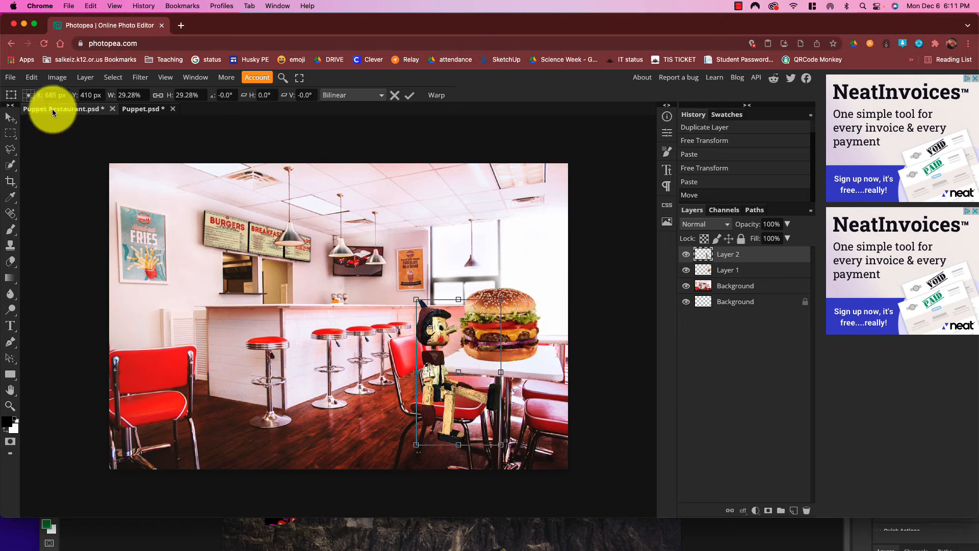
left_click(7, 118)
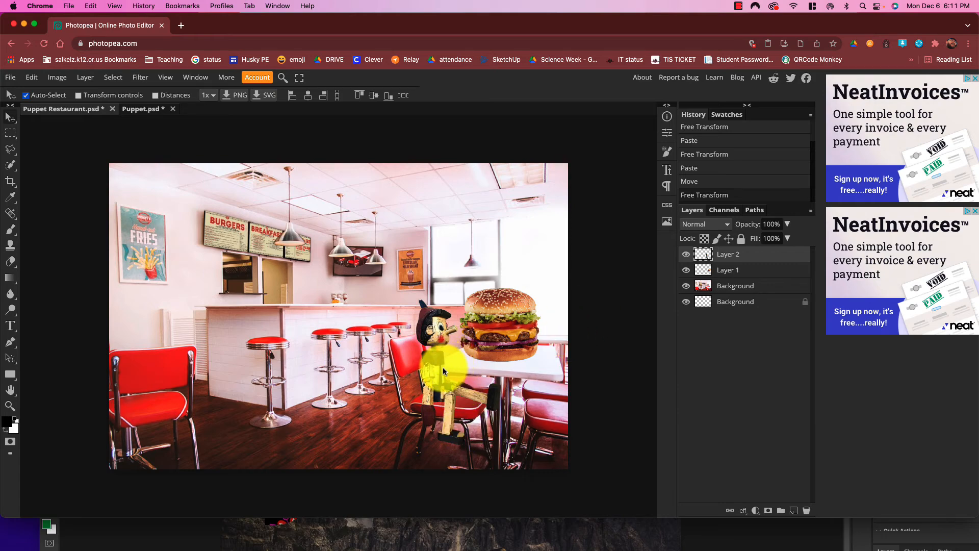
Hide the puppet layer, outline the table corner it covers with the Polygonal Lasso, and show the layer again
scroll(440, 364, "up", 5)
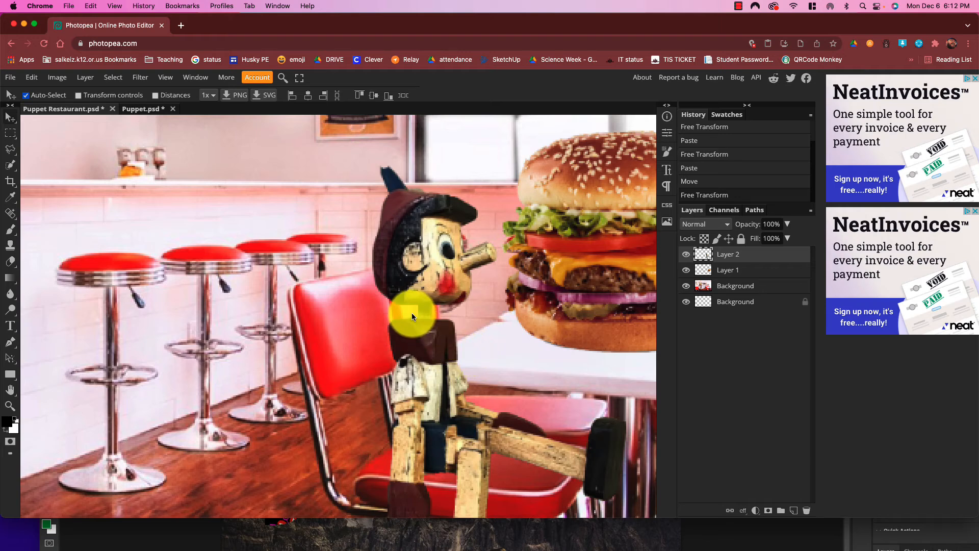
left_click(11, 149)
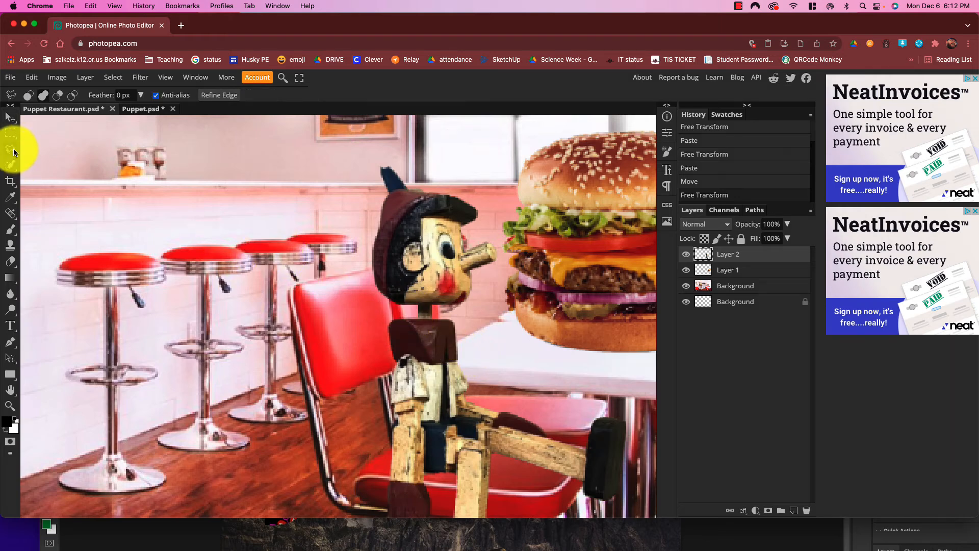
left_click(57, 97)
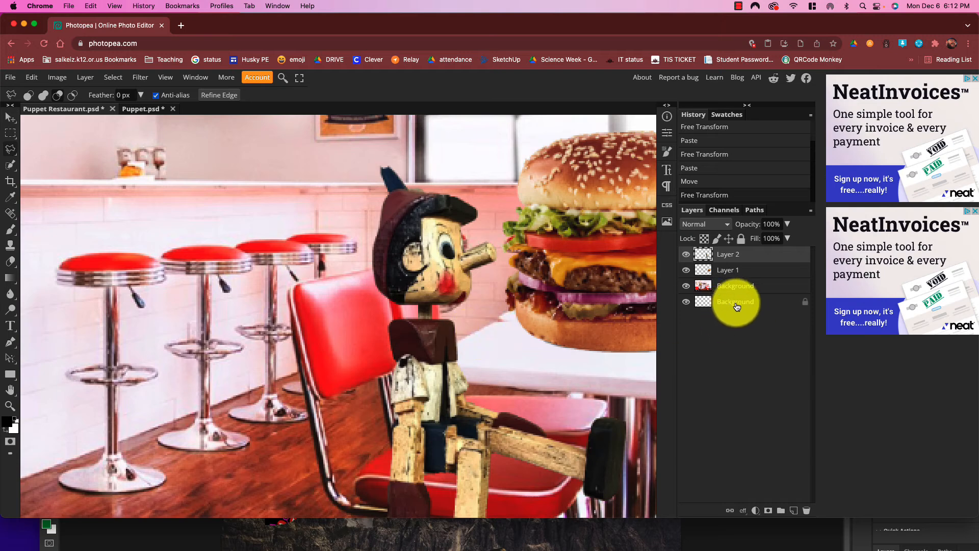
left_click(687, 255)
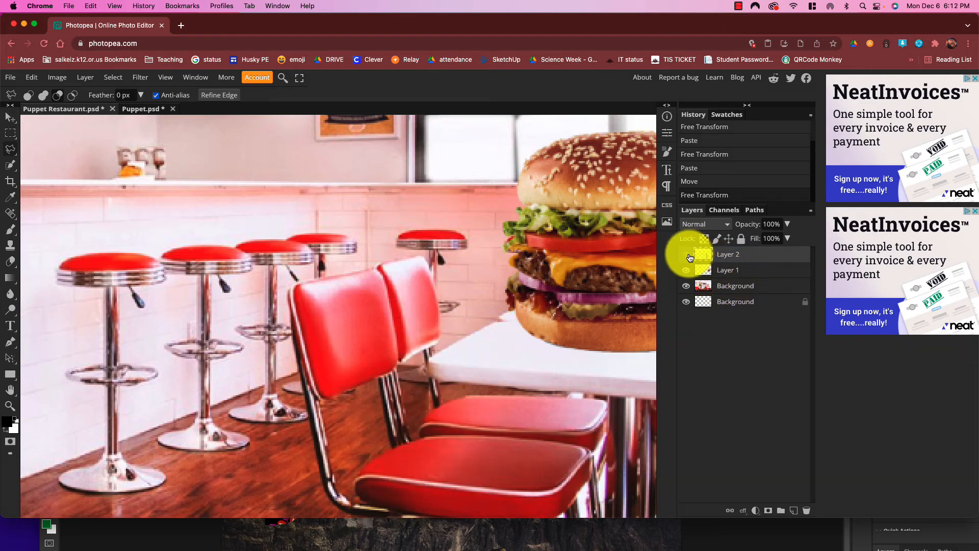
left_click(472, 334)
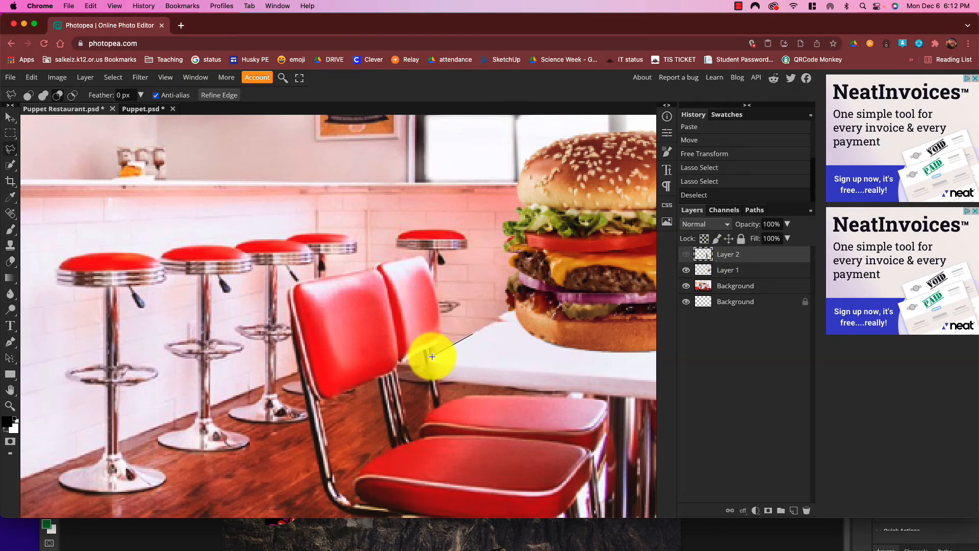
left_click(432, 357)
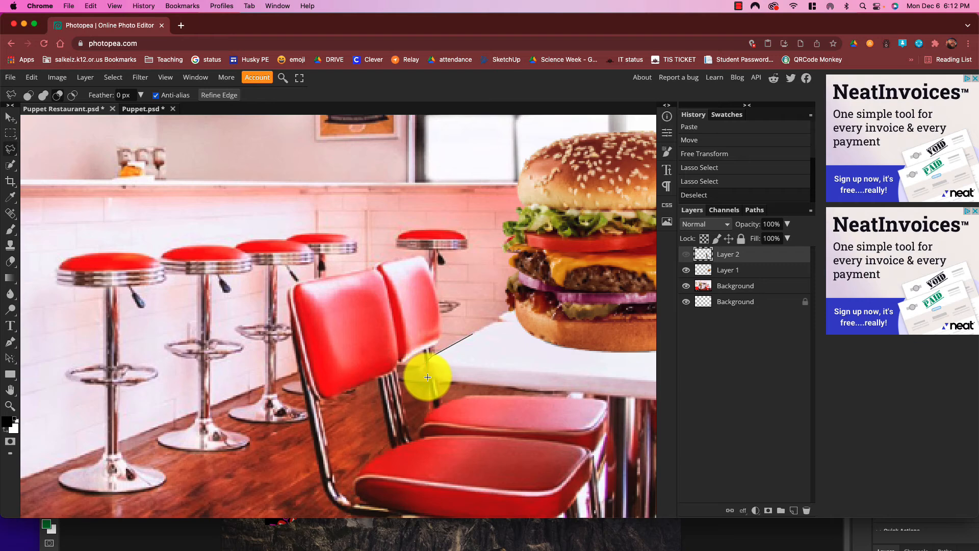
left_click(427, 377)
left_click(500, 384)
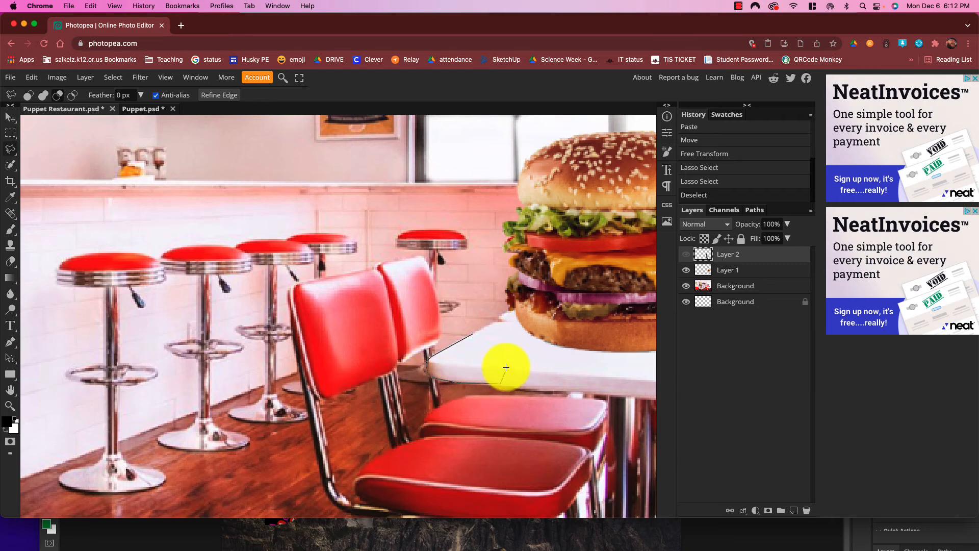
left_click(473, 334)
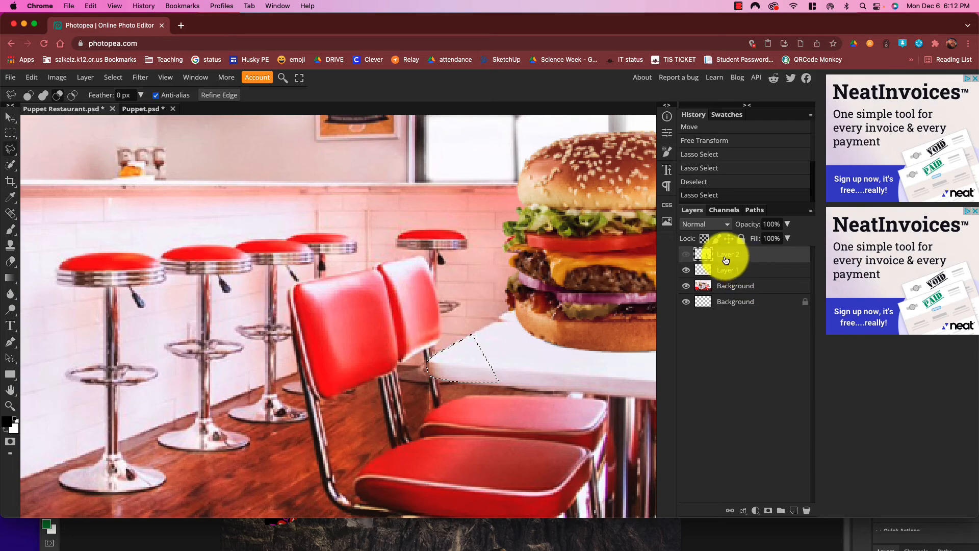
left_click(686, 254)
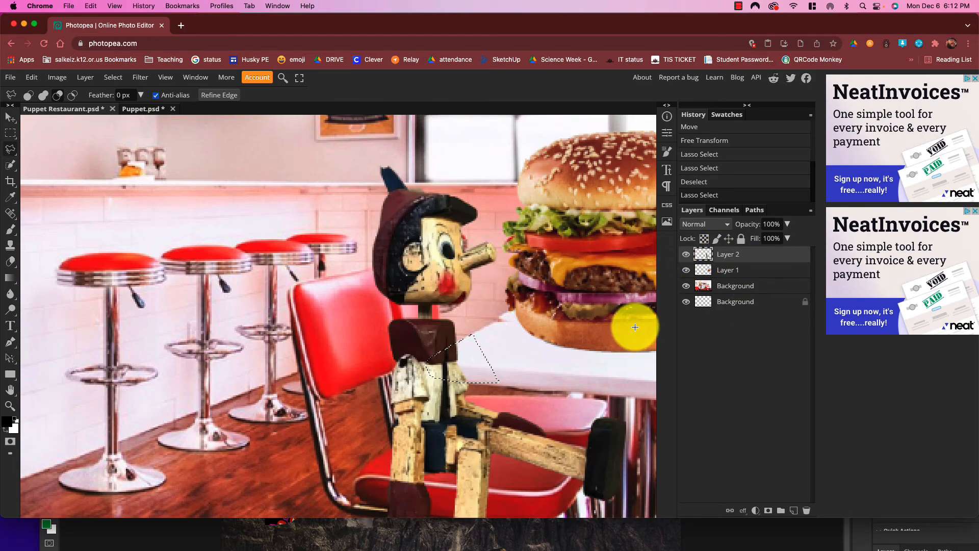
Delete the puppet pixels inside the table-corner selection and undo the deletion
key("Delete")
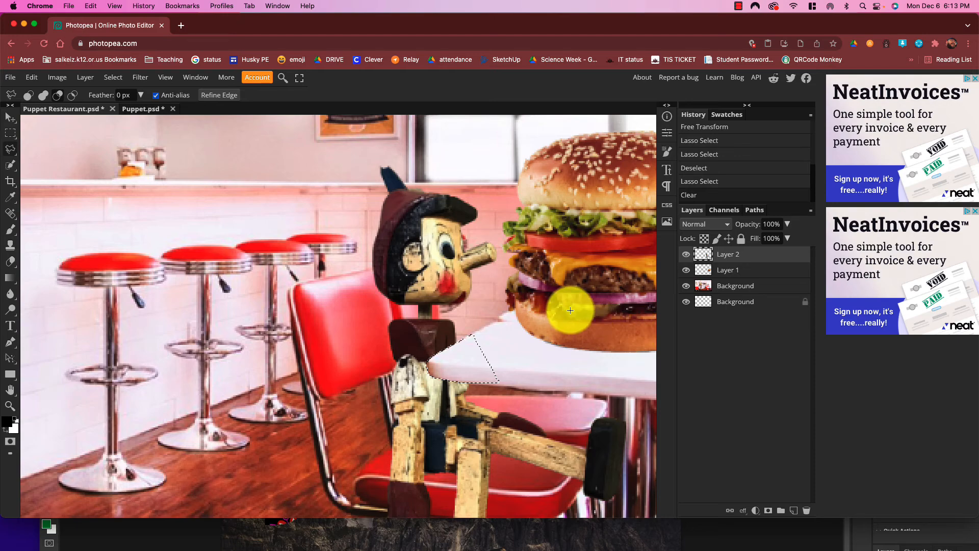
key("super+z")
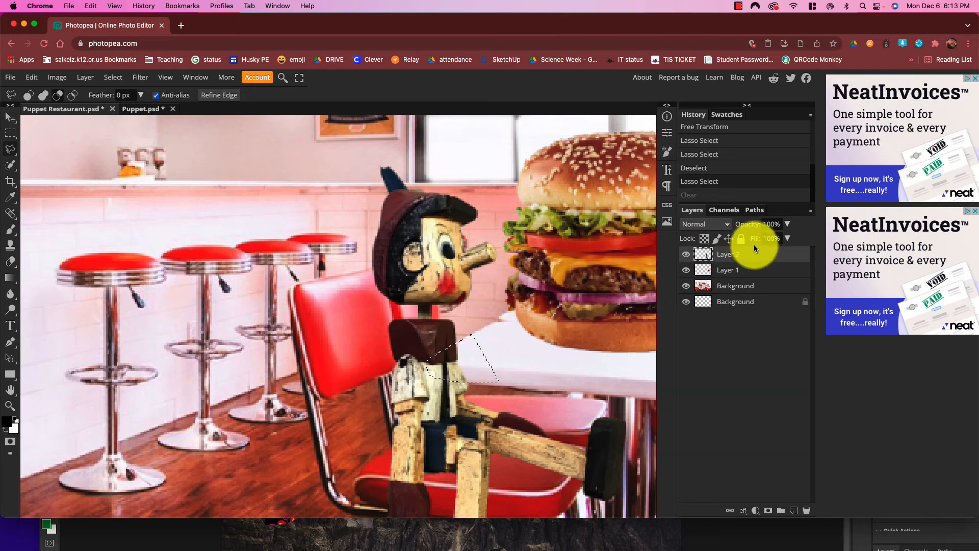
Move the puppet part over the table corner to its own layer with Layer Via Cut, and hide that layer
left_click(85, 77)
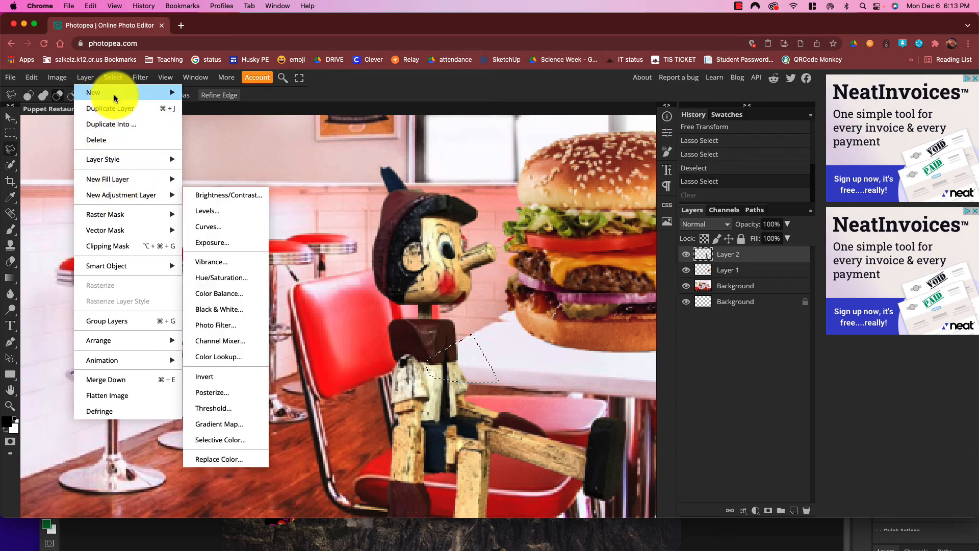
mouse_move(115, 93)
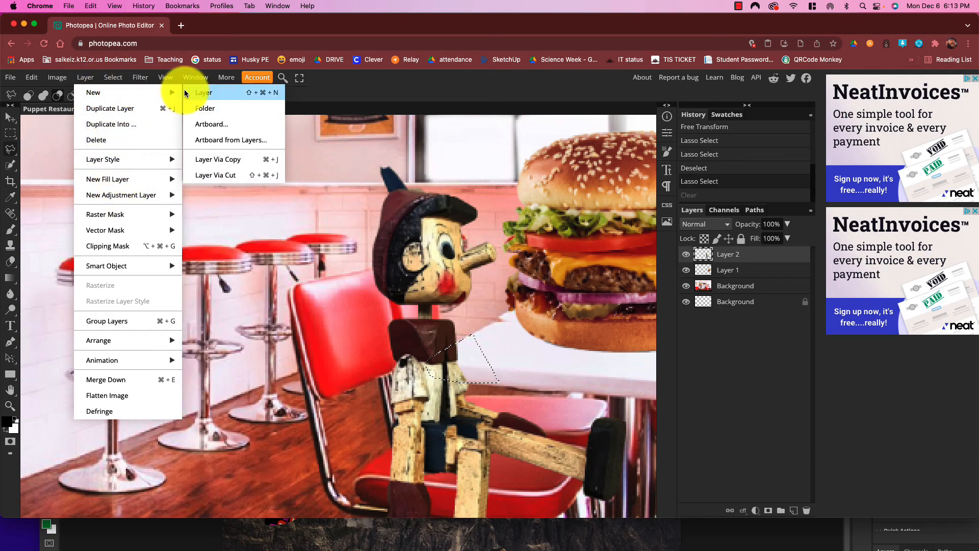
left_click(219, 176)
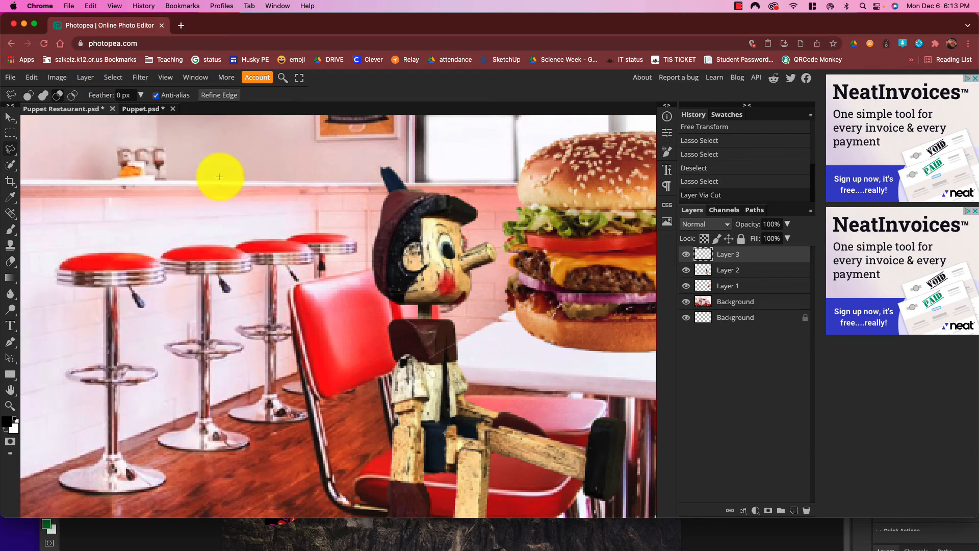
left_click(685, 255)
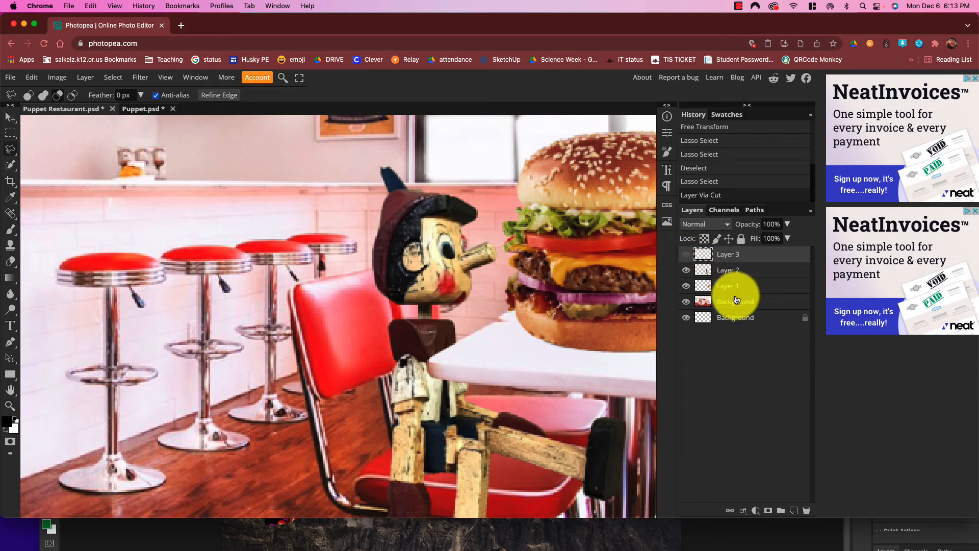
On Layer 2, outline the part of the puppet's raised shoe that overlaps the table leg with the Polygonal Lasso
scroll(630, 401, "down", 2)
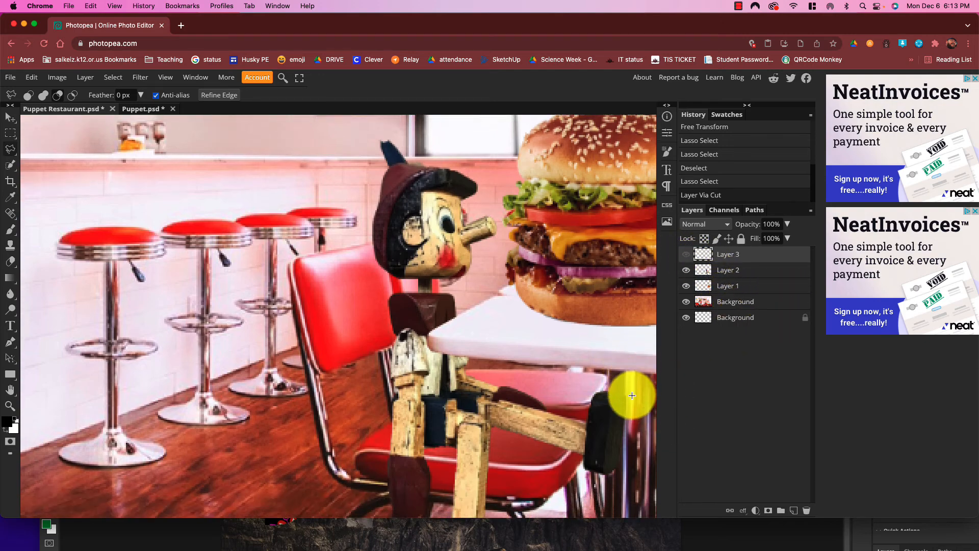
scroll(630, 394, "down", 1)
left_click(723, 269)
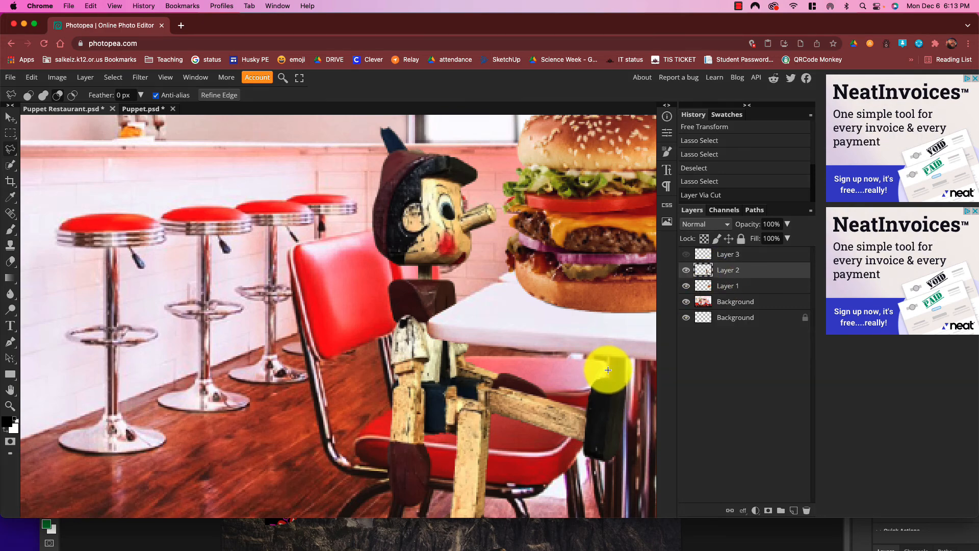
mouse_move(607, 370)
left_mouse_down()
mouse_move(594, 452)
mouse_move(604, 482)
mouse_move(625, 486)
mouse_move(644, 396)
mouse_move(637, 368)
mouse_move(614, 369)
left_mouse_up()
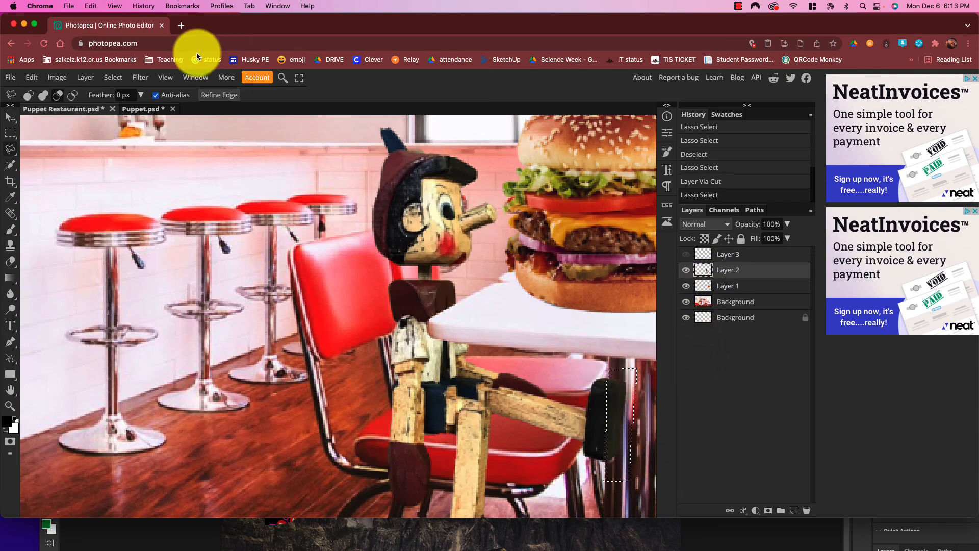
Move the selected shoe part to its own layer with Layer Via Cut, and hide that layer
left_click(84, 78)
mouse_move(101, 92)
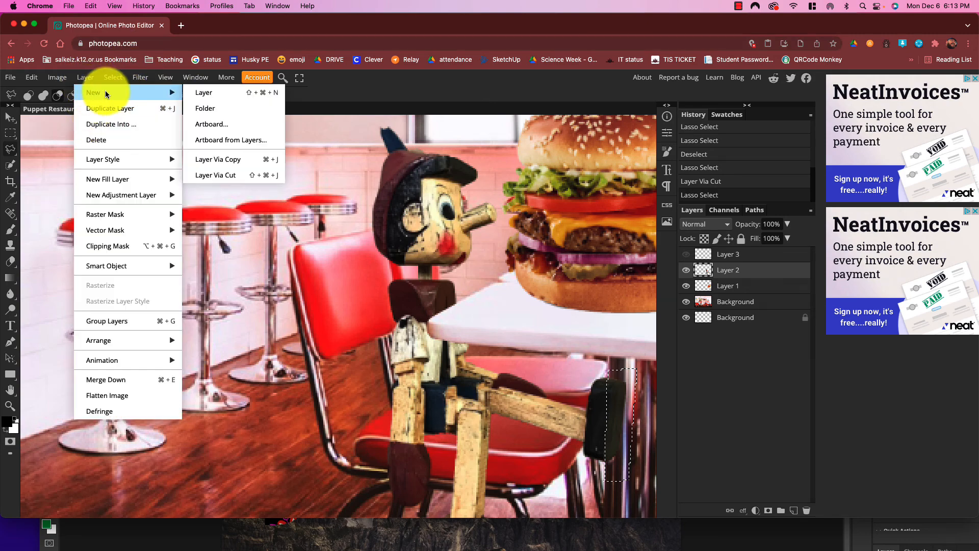
left_click(227, 178)
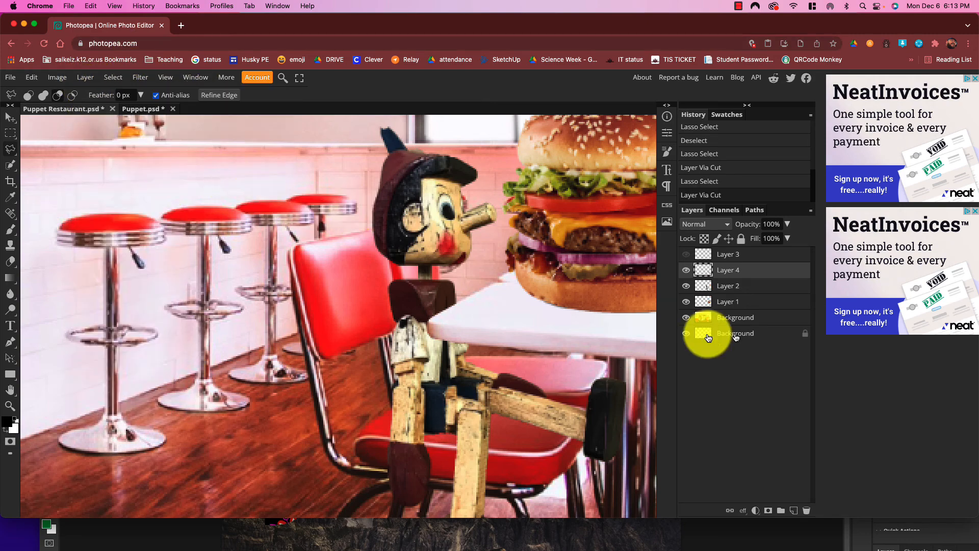
left_click(686, 271)
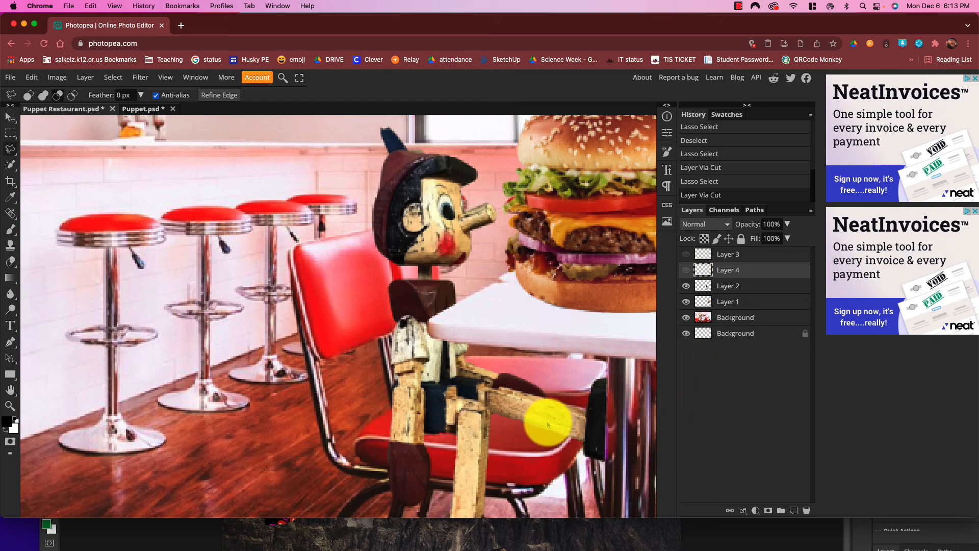
Close the Puppet.psd document without saving its changes
scroll(546, 420, "down", 5)
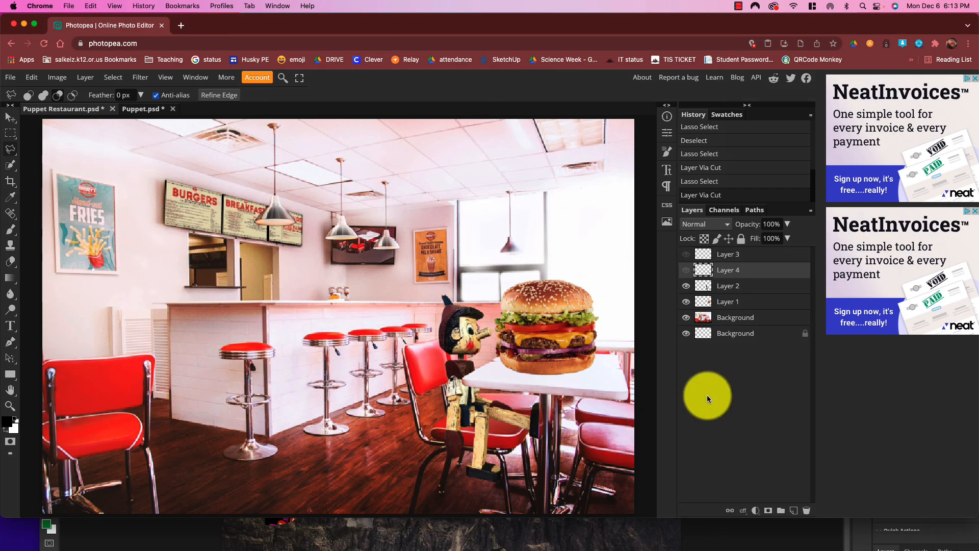
scroll(627, 376, "down", 1)
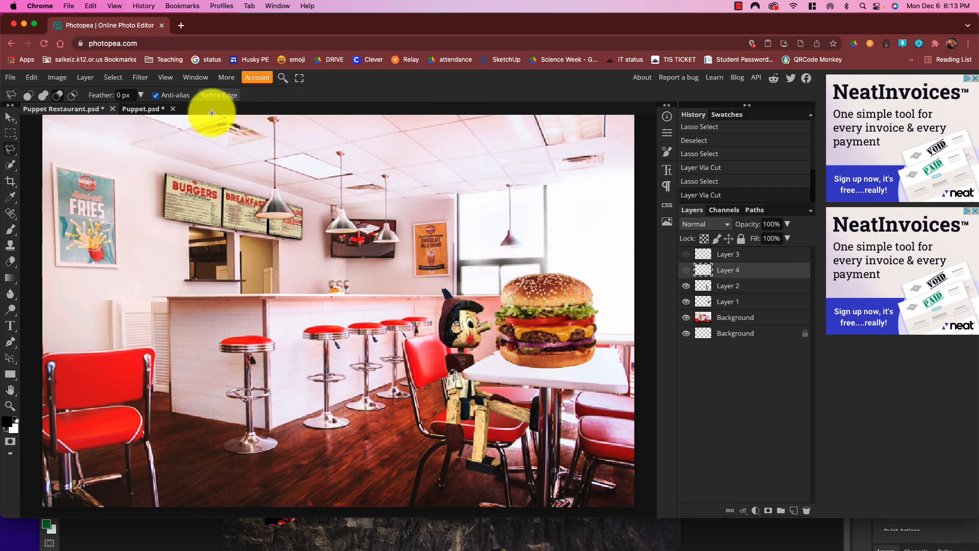
left_click(148, 108)
left_click(173, 109)
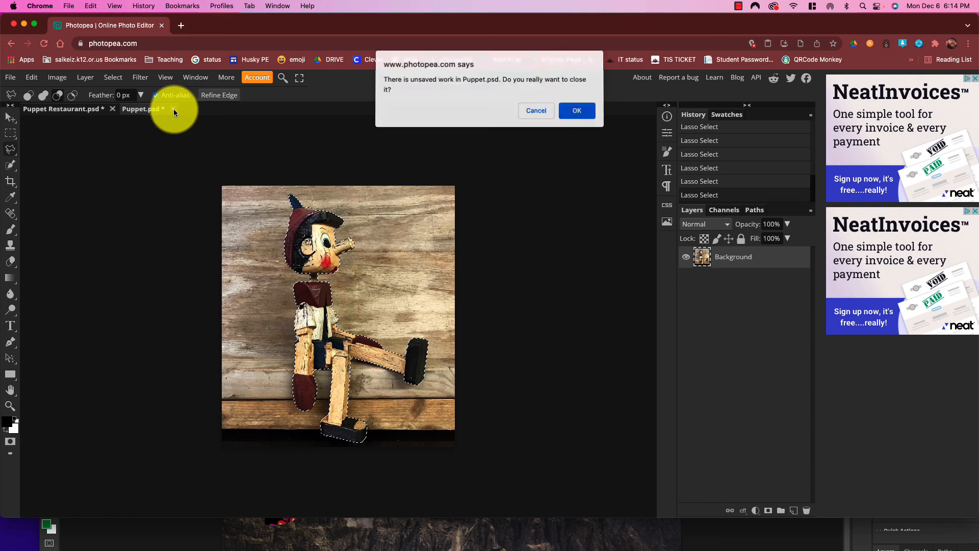
left_click(567, 111)
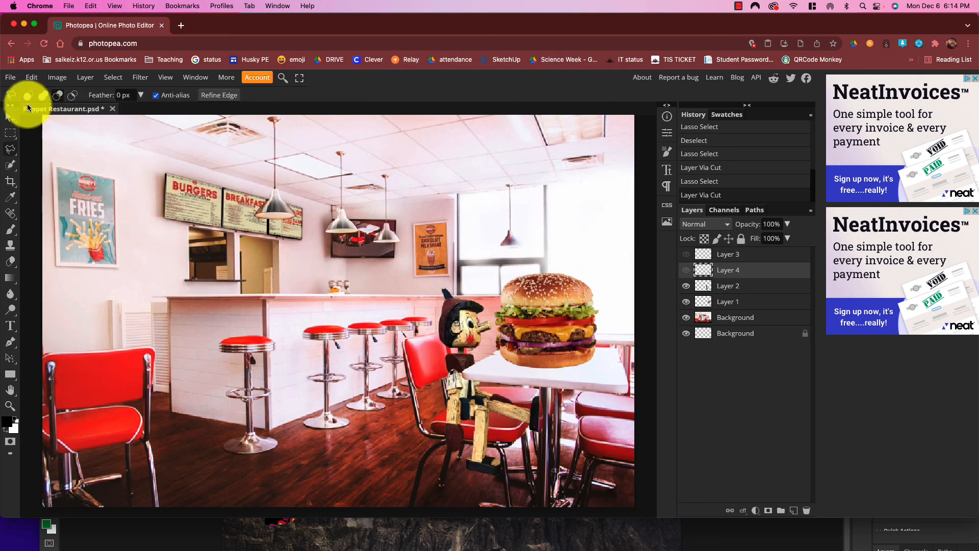
Save the composite as Puppet Restaurant.psd in the 01 - LESSON FOLDER
left_click(10, 77)
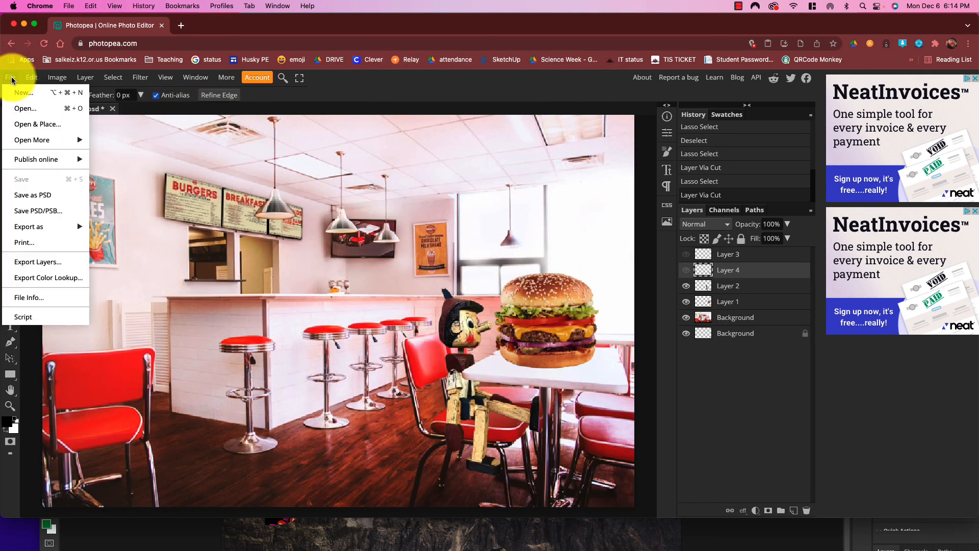
left_click(39, 195)
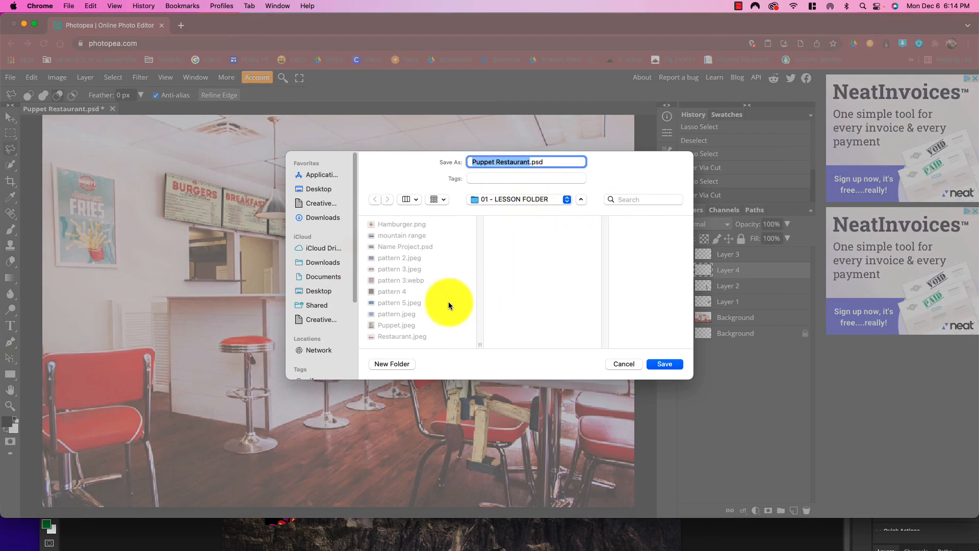
left_click(662, 364)
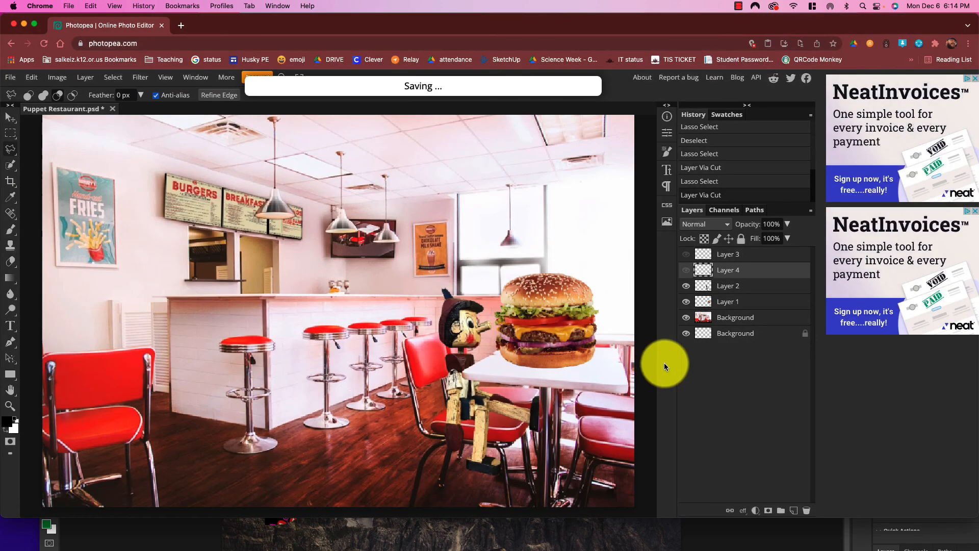